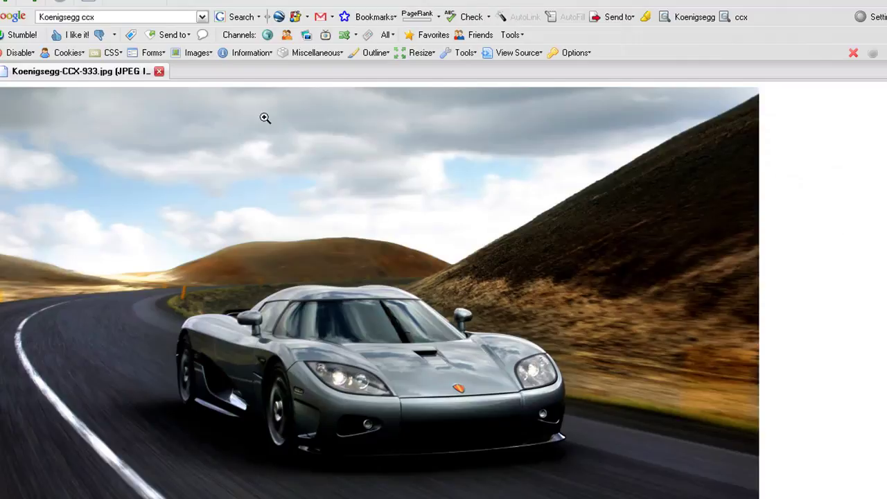
# Step: View the Koenigsegg photo at full size and back in Firefox, then launch Photoshop CS4
pyautogui.click(297, 296)
pyautogui.click(345, 316)
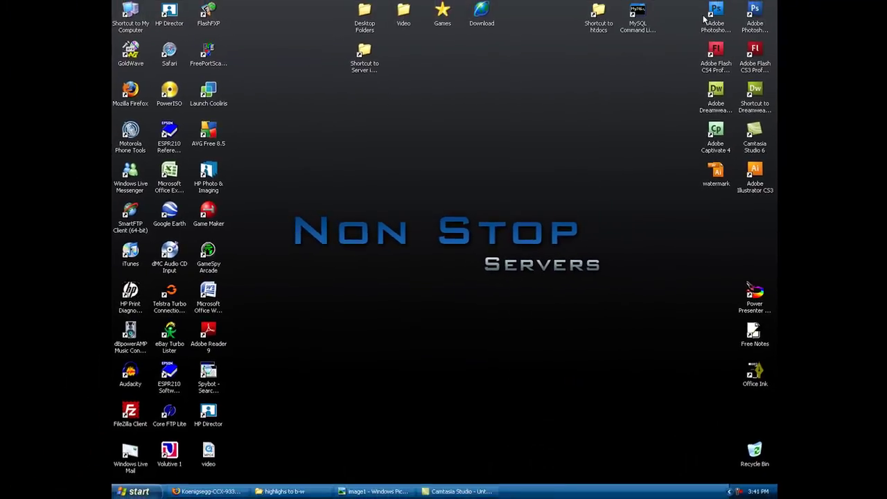
pyautogui.click(711, 12)
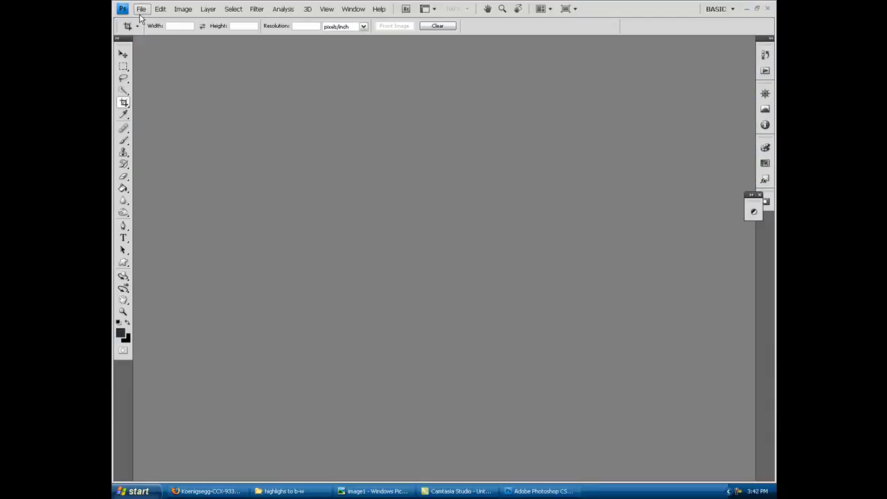
# Step: Copy the Koenigsegg car photo from Firefox to the clipboard
pyautogui.click(208, 491)
pyautogui.rightClick(444, 228)
pyautogui.click(491, 239)
# Step: Create a new 1920 × 1200, 72 pixels/inch document from the Clipboard preset
pyautogui.click(544, 491)
pyautogui.click(141, 8)
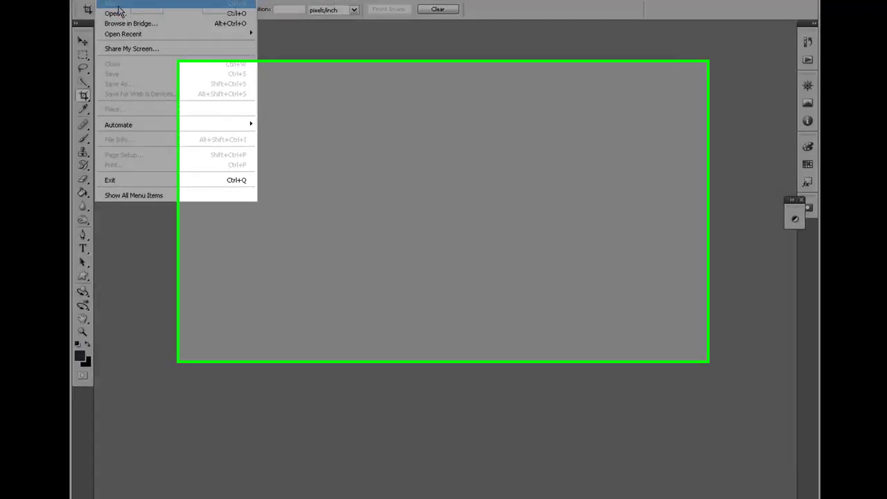
pyautogui.click(155, 22)
pyautogui.click(381, 192)
pyautogui.click(336, 235)
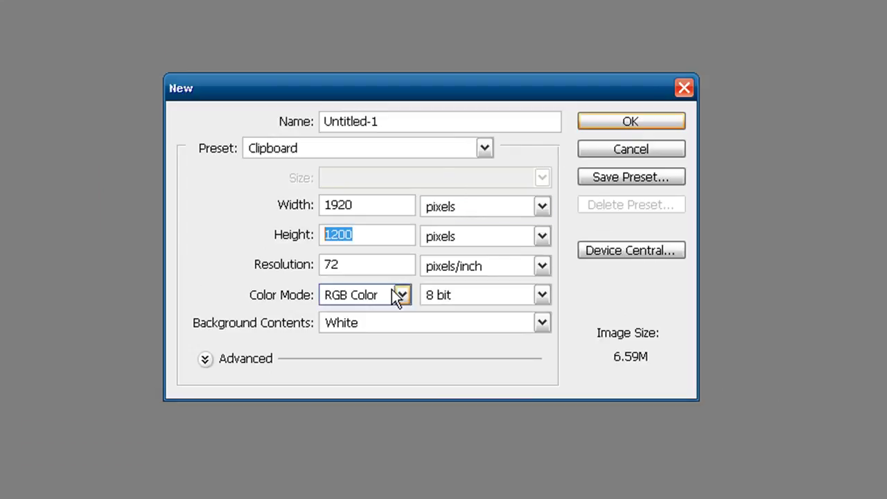
pyautogui.click(400, 265)
pyautogui.click(636, 129)
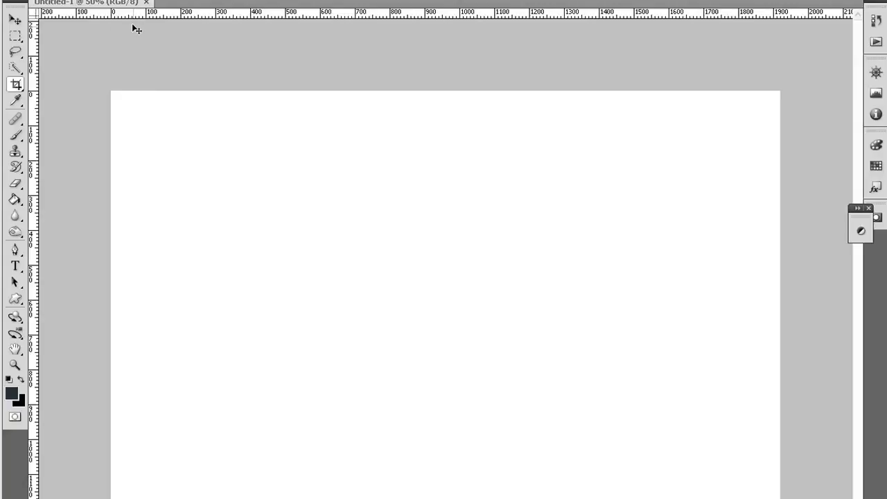
# Step: Paste the car photo onto the canvas as Layer 1 and close the floating panel
pyautogui.hotkey('ctrl', 'v')
pyautogui.click(160, 8)
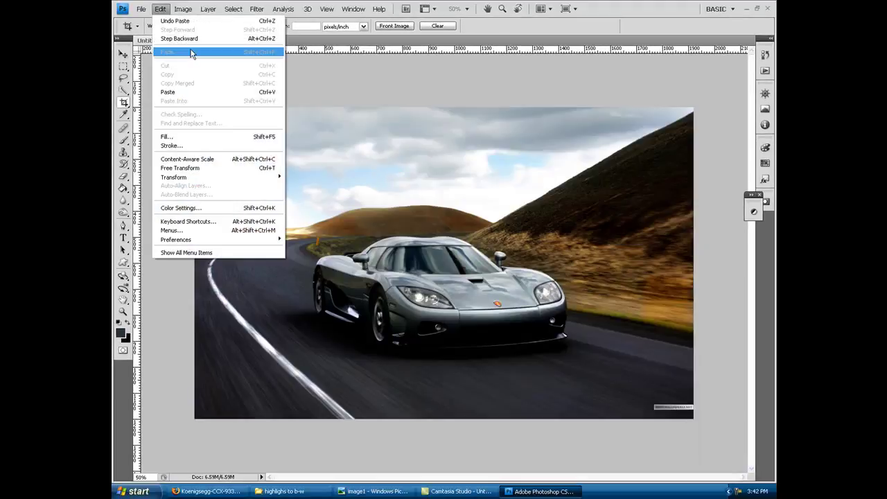
pyautogui.click(571, 81)
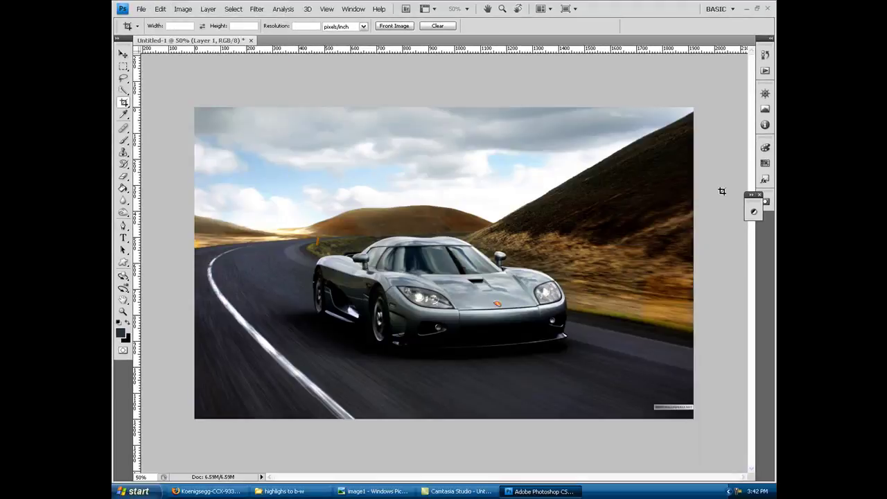
pyautogui.click(760, 196)
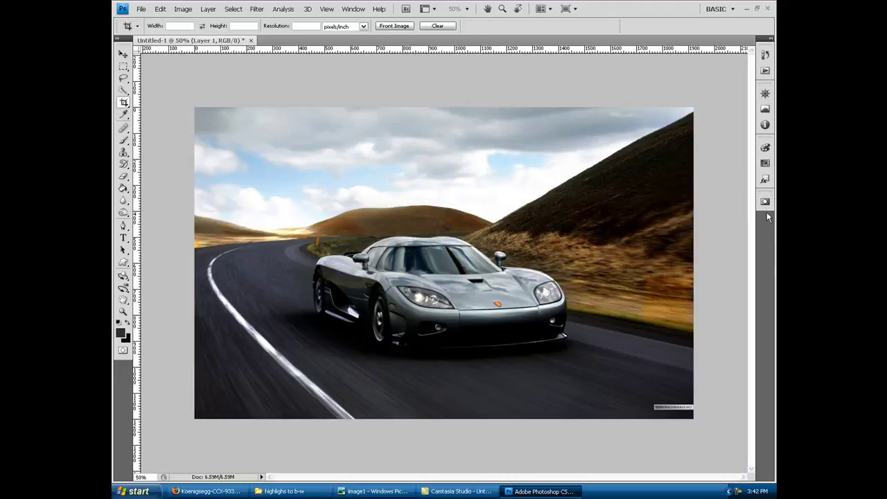
# Step: Switch the screen mode to Full Screen Mode With Menu Bar
pyautogui.click(576, 9)
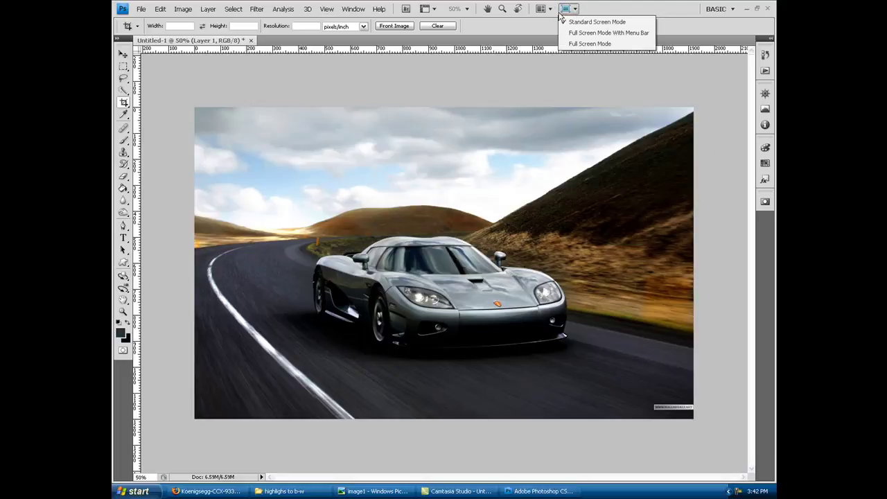
pyautogui.click(548, 10)
pyautogui.click(544, 25)
pyautogui.click(541, 9)
pyautogui.click(566, 10)
pyautogui.click(603, 31)
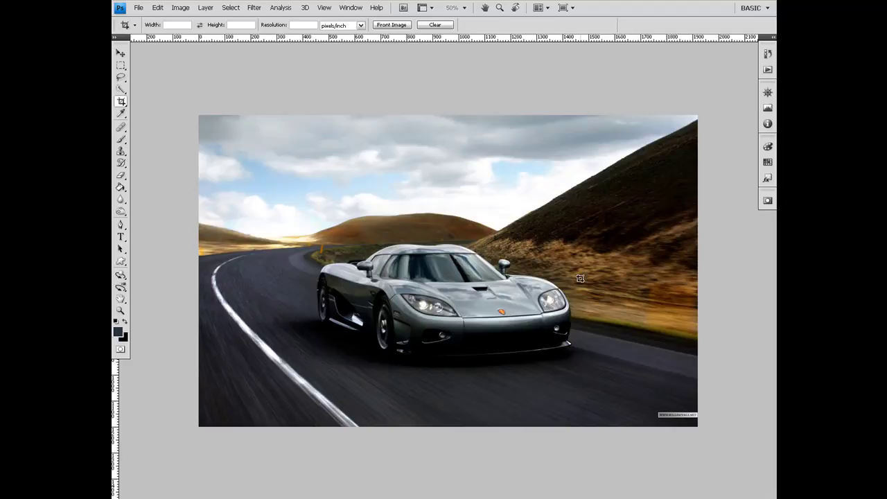
# Step: Open the Layers panel with F7 and drag the white Background layer to the trash
pyautogui.press('h')
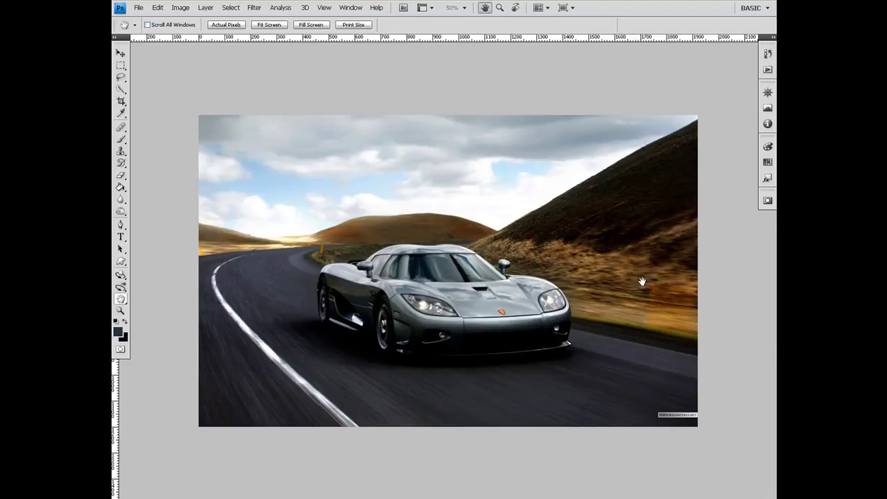
pyautogui.press('f')
pyautogui.press('f')
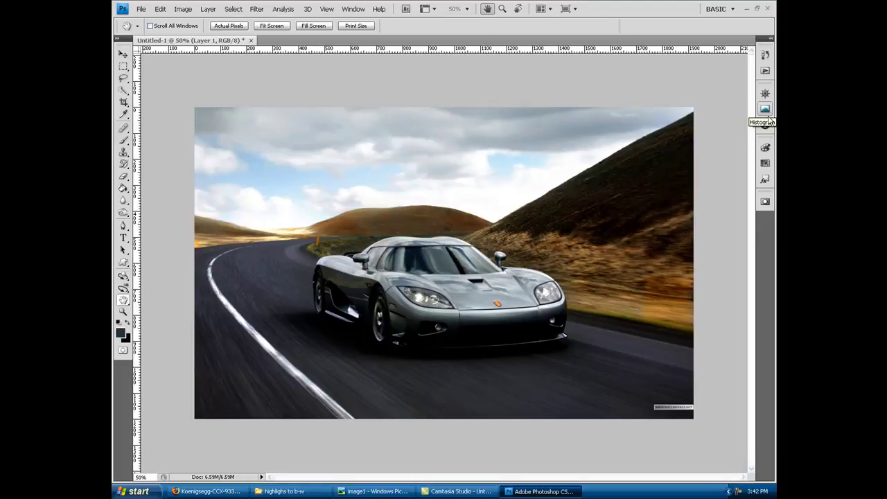
pyautogui.press('F7')
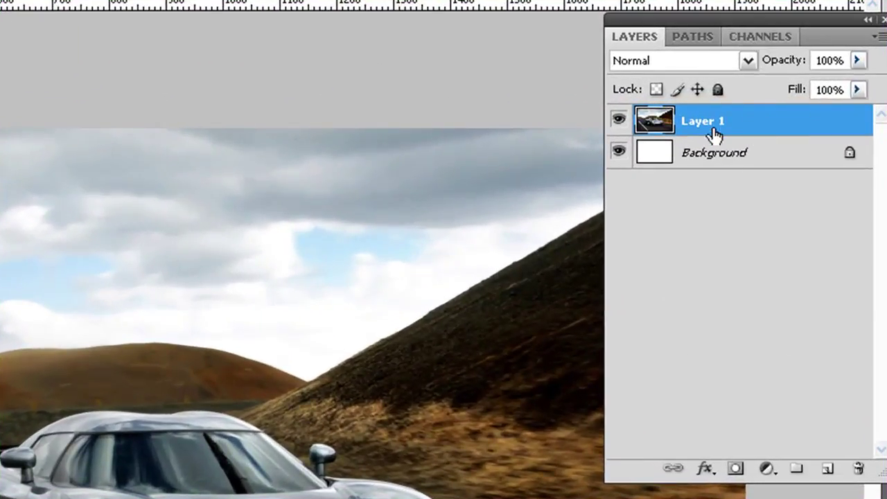
pyautogui.click(721, 170)
pyautogui.moveTo(637, 148); pyautogui.dragTo(859, 468)
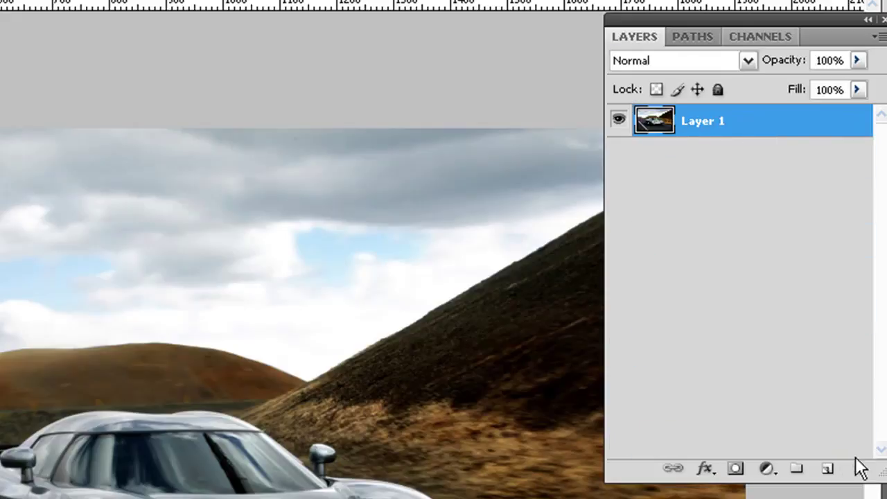
# Step: Duplicate Layer 1 into Layer 1 copy and check its visibility
pyautogui.rightClick(701, 125)
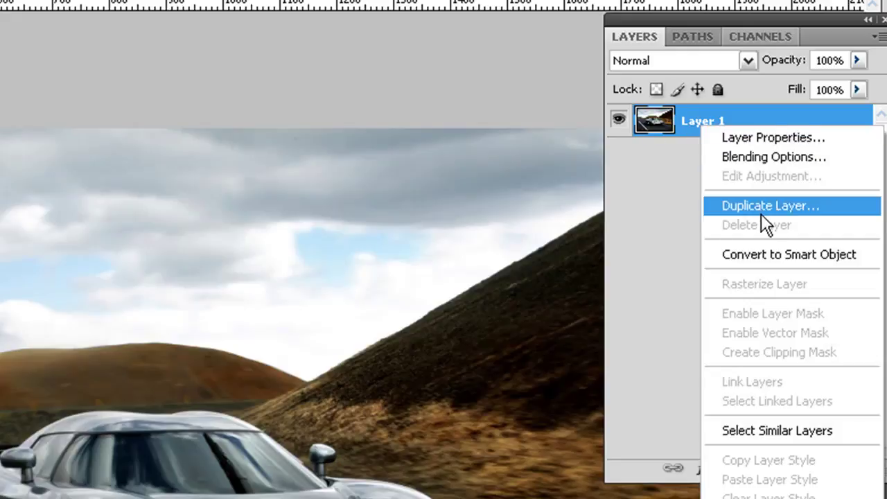
pyautogui.click(684, 130)
pyautogui.moveTo(702, 122); pyautogui.dragTo(829, 472)
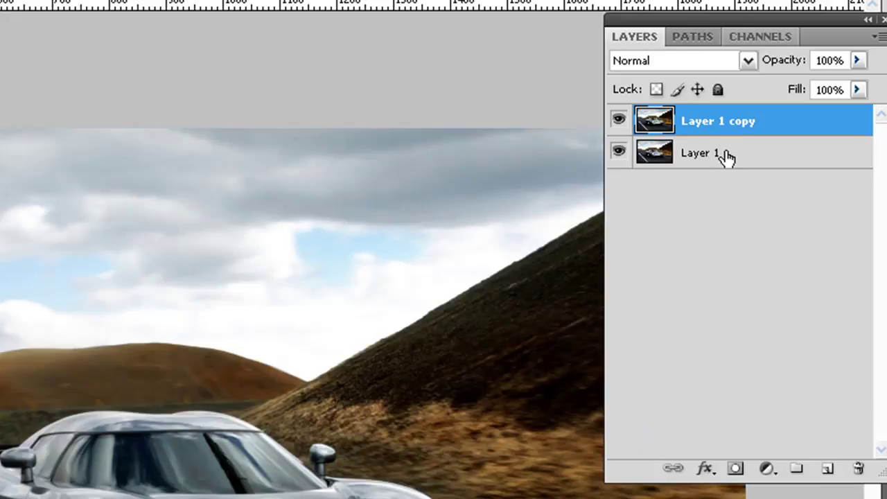
pyautogui.click(620, 123)
pyautogui.click(620, 121)
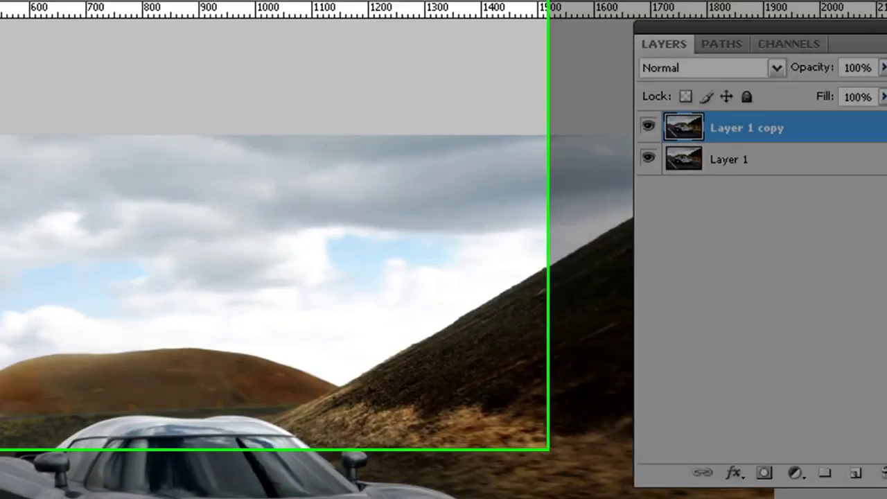
# Step: Convert Layer 1 copy with Black & White using the Auto mix (Reds 20%)
pyautogui.click(79, 17)
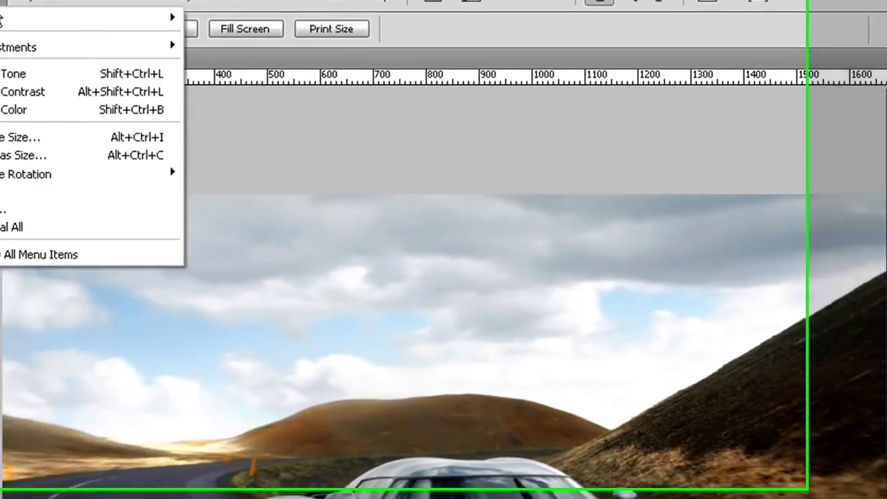
pyautogui.moveTo(124, 72)
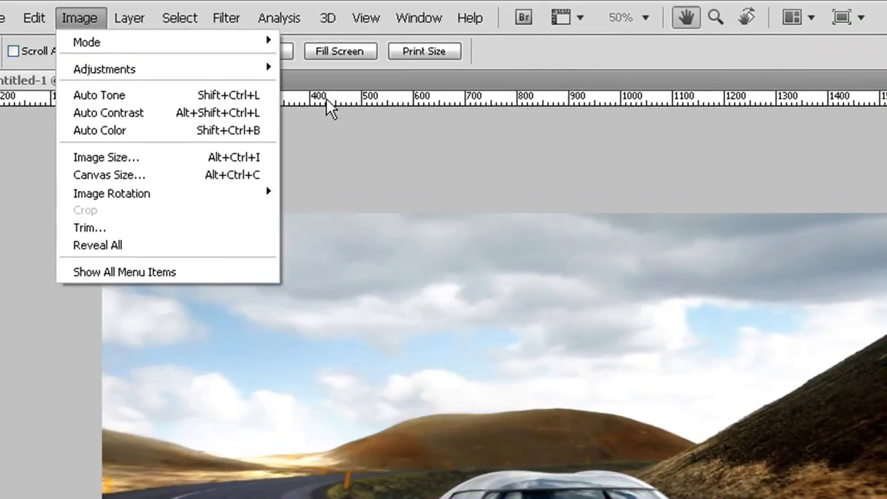
pyautogui.moveTo(252, 72)
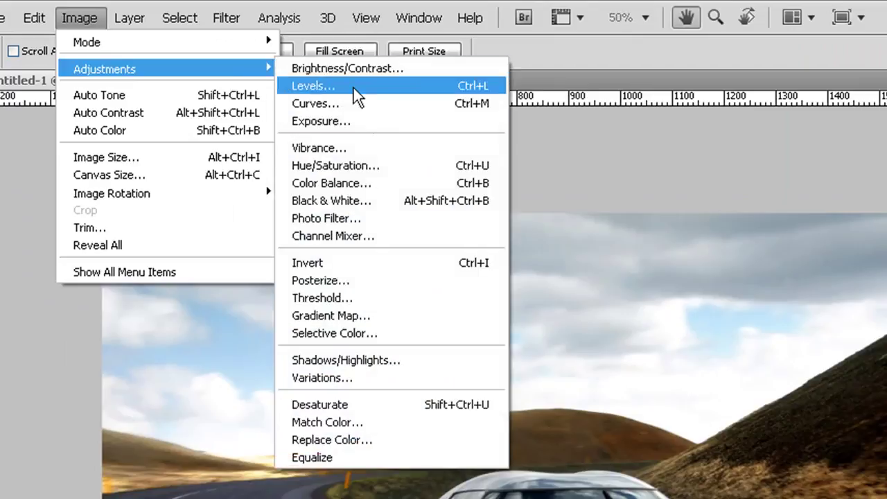
pyautogui.click(379, 201)
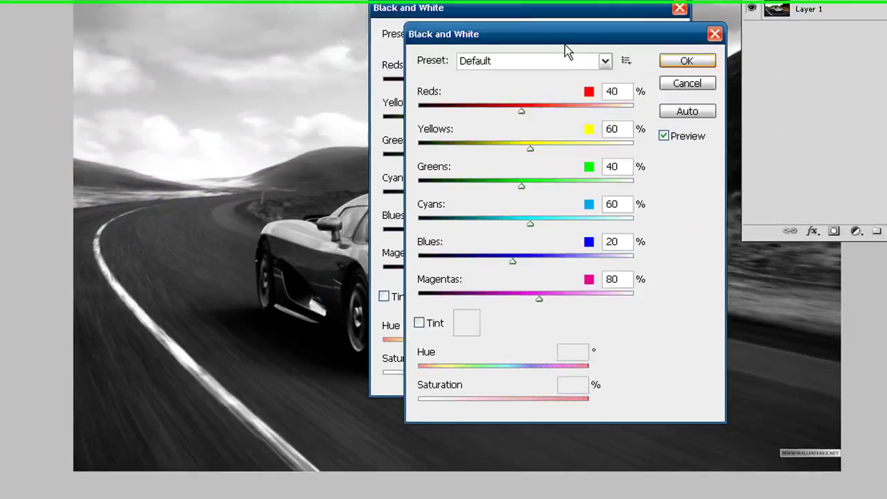
pyautogui.moveTo(567, 52); pyautogui.dragTo(236, 29)
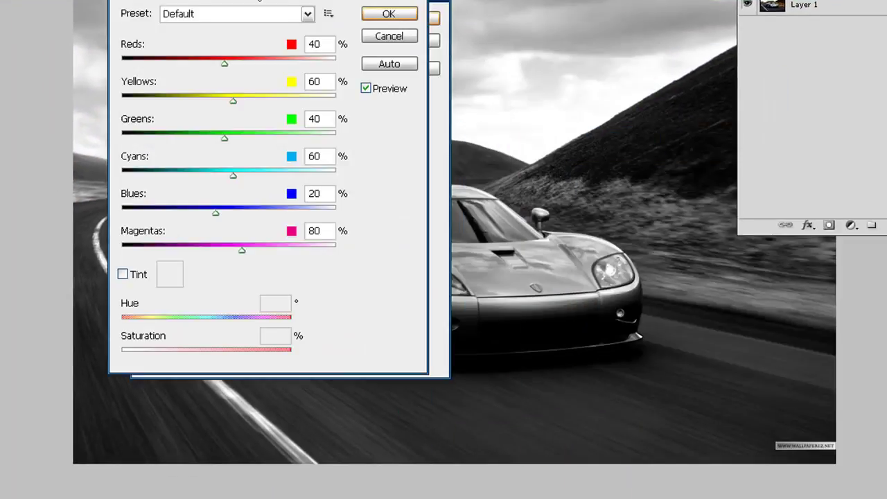
pyautogui.moveTo(205, 61)
pyautogui.mouseDown()
pyautogui.moveTo(258, 61)
pyautogui.moveTo(177, 66)
pyautogui.moveTo(224, 74)
pyautogui.moveTo(206, 72)
pyautogui.mouseUp()
pyautogui.click(386, 63)
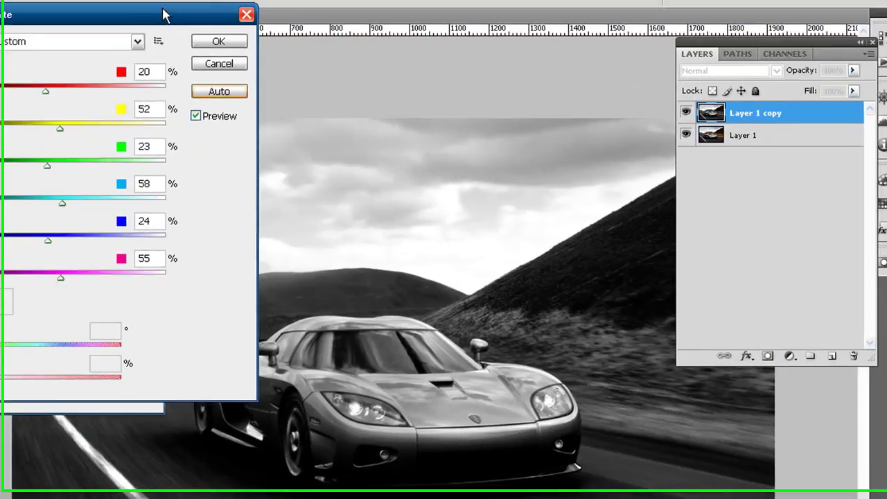
pyautogui.moveTo(164, 14); pyautogui.dragTo(314, 55)
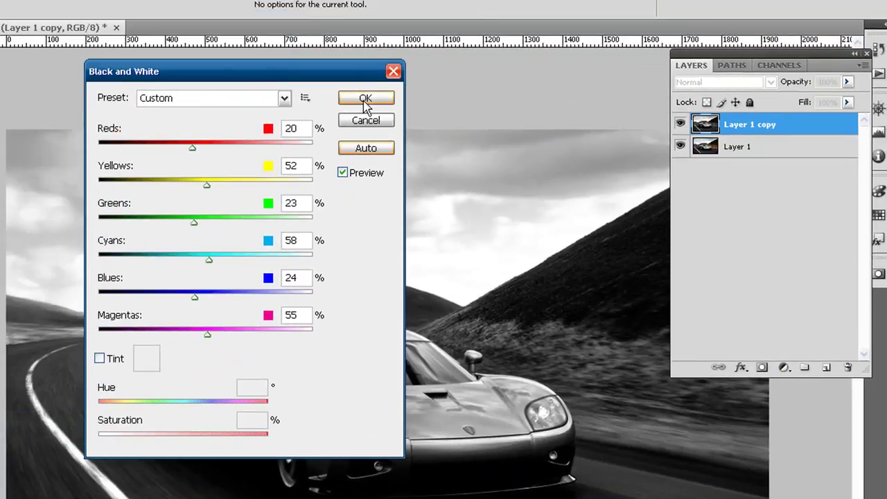
pyautogui.click(366, 84)
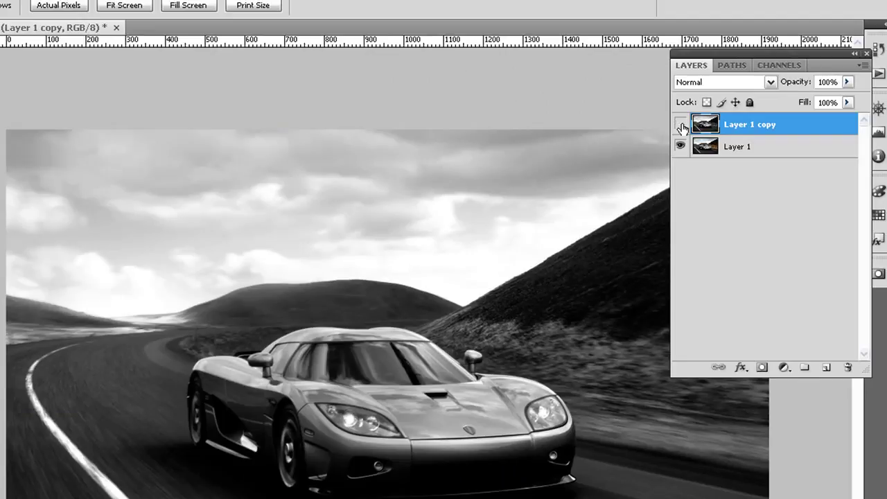
# Step: On Layer 1 copy, choose the Eraser with a hard round brush enlarged to 56 px
pyautogui.click(715, 151)
pyautogui.click(745, 125)
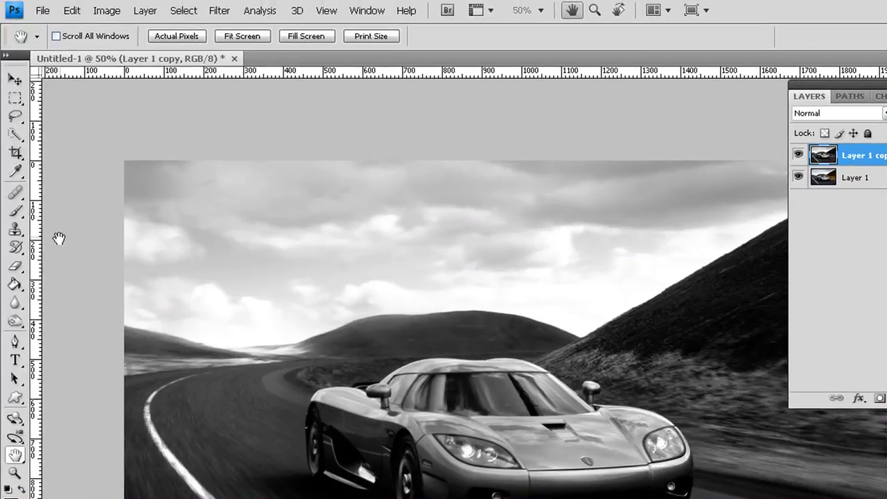
pyautogui.click(14, 266)
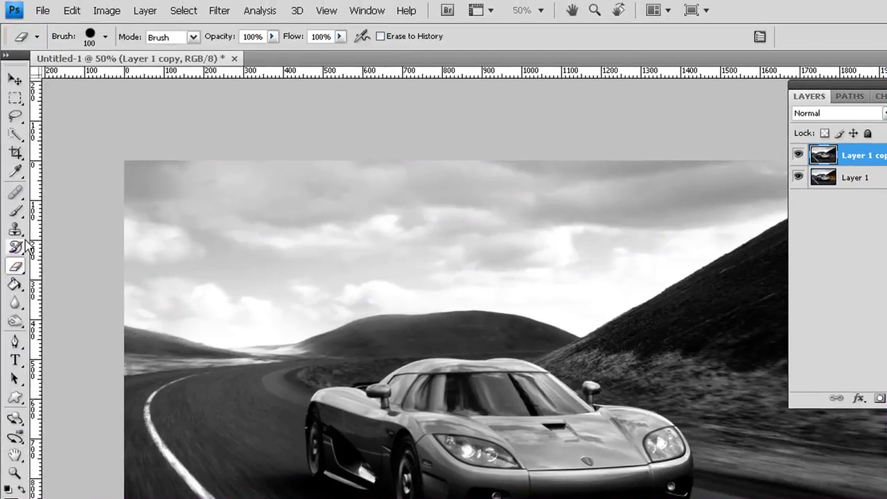
pyautogui.click(107, 40)
pyautogui.moveTo(195, 201)
pyautogui.mouseDown()
pyautogui.moveTo(195, 240)
pyautogui.moveTo(194, 184)
pyautogui.mouseUp()
pyautogui.click(147, 228)
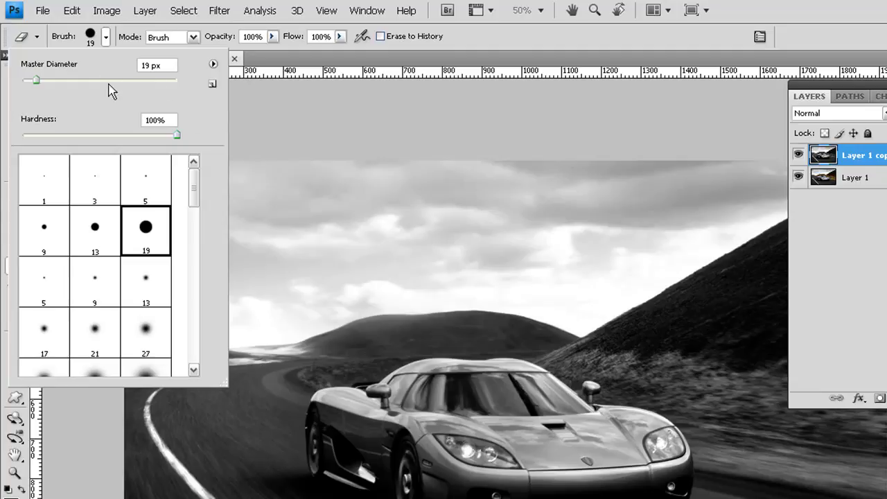
pyautogui.moveTo(36, 80); pyautogui.dragTo(64, 81)
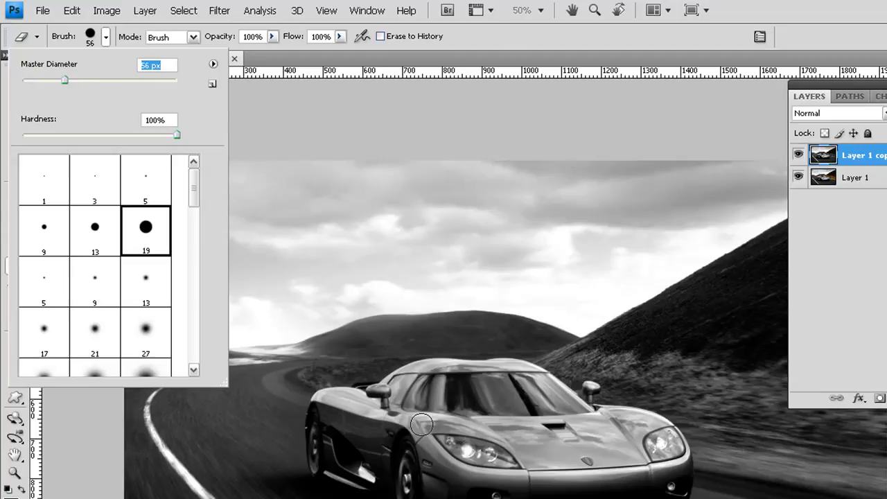
pyautogui.click(516, 48)
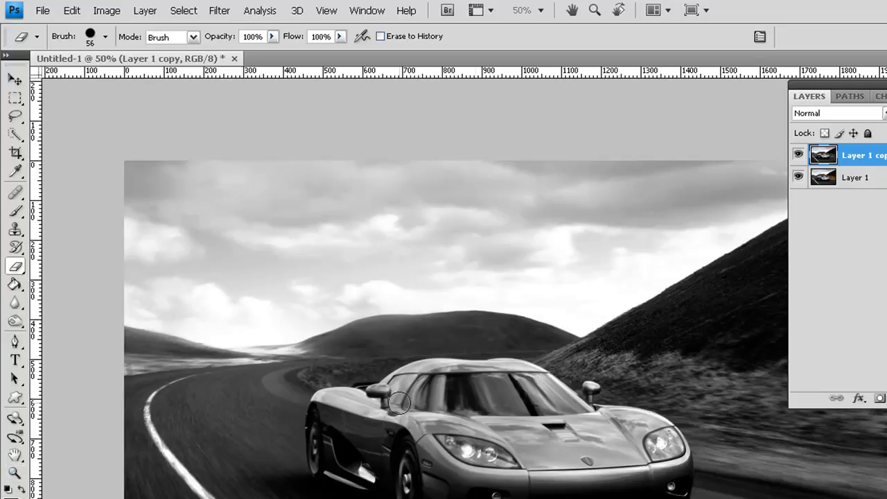
pyautogui.hotkey('ctrl', '+')
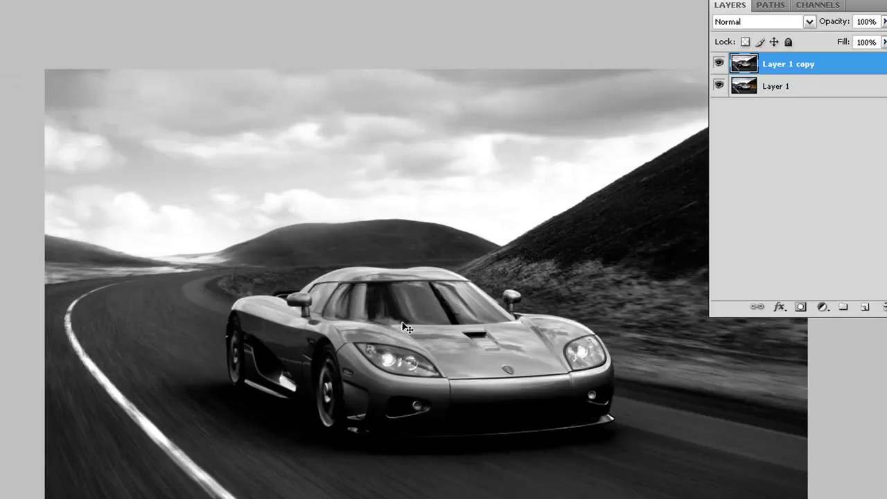
# Step: Erase the grayscale copy over the windscreen interior, hood and headlight
pyautogui.hotkey('ctrl', '+')
pyautogui.hotkey('ctrl', '+')
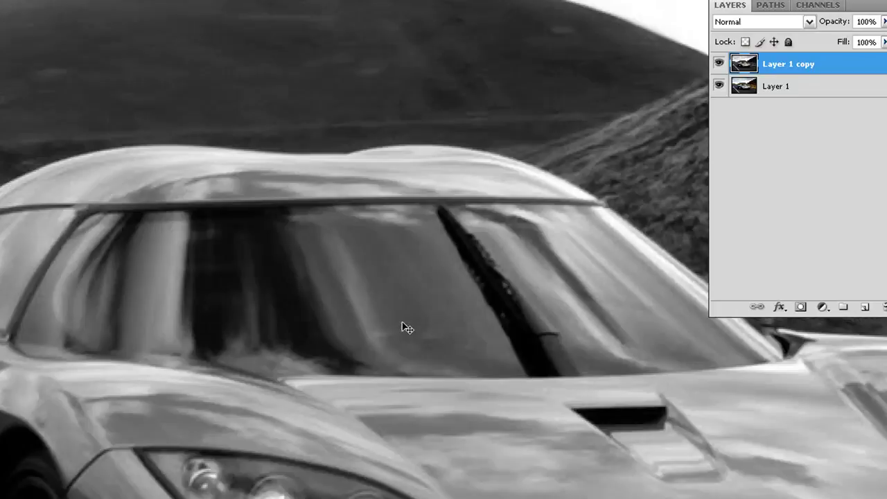
pyautogui.press('space')
pyautogui.moveTo(339, 325)
pyautogui.mouseDown()
pyautogui.moveTo(574, 266)
pyautogui.moveTo(259, 222)
pyautogui.moveTo(519, 381)
pyautogui.moveTo(398, 211)
pyautogui.moveTo(314, 226)
pyautogui.moveTo(541, 312)
pyautogui.moveTo(568, 406)
pyautogui.moveTo(524, 223)
pyautogui.moveTo(325, 165)
pyautogui.moveTo(303, 144)
pyautogui.moveTo(548, 183)
pyautogui.moveTo(295, 420)
pyautogui.moveTo(494, 401)
pyautogui.moveTo(769, 460)
pyautogui.moveTo(765, 452)
pyautogui.mouseUp()
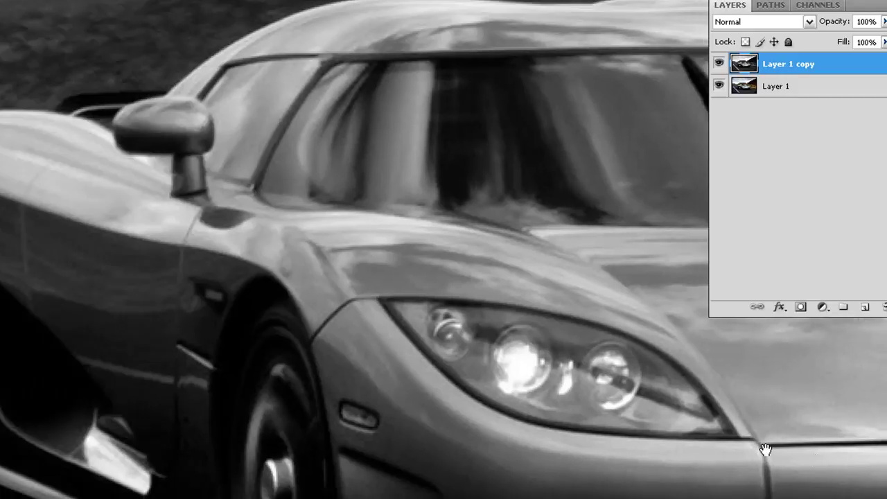
pyautogui.moveTo(484, 199)
pyautogui.mouseDown()
pyautogui.moveTo(437, 188)
pyautogui.moveTo(467, 182)
pyautogui.moveTo(390, 186)
pyautogui.mouseUp()
pyautogui.moveTo(328, 213); pyautogui.dragTo(151, 251)
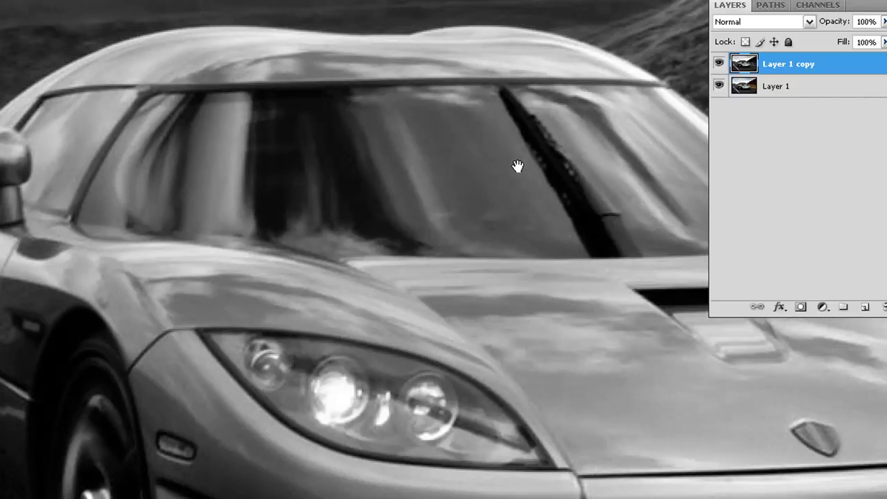
pyautogui.moveTo(551, 337)
pyautogui.mouseDown()
pyautogui.moveTo(558, 376)
pyautogui.moveTo(474, 339)
pyautogui.moveTo(472, 391)
pyautogui.moveTo(532, 378)
pyautogui.moveTo(370, 337)
pyautogui.moveTo(424, 308)
pyautogui.moveTo(356, 361)
pyautogui.moveTo(438, 272)
pyautogui.moveTo(297, 311)
pyautogui.moveTo(377, 223)
pyautogui.moveTo(359, 282)
pyautogui.moveTo(309, 155)
pyautogui.moveTo(246, 165)
pyautogui.moveTo(261, 193)
pyautogui.moveTo(211, 278)
pyautogui.moveTo(347, 422)
pyautogui.moveTo(294, 388)
pyautogui.moveTo(423, 438)
pyautogui.moveTo(371, 398)
pyautogui.moveTo(221, 320)
pyautogui.moveTo(452, 410)
pyautogui.moveTo(212, 301)
pyautogui.moveTo(258, 358)
pyautogui.moveTo(81, 251)
pyautogui.moveTo(197, 266)
pyautogui.moveTo(210, 192)
pyautogui.moveTo(181, 211)
pyautogui.moveTo(173, 234)
pyautogui.moveTo(92, 218)
pyautogui.moveTo(140, 166)
pyautogui.moveTo(326, 117)
pyautogui.moveTo(165, 109)
pyautogui.moveTo(268, 77)
pyautogui.moveTo(385, 89)
pyautogui.moveTo(451, 113)
pyautogui.moveTo(466, 254)
pyautogui.moveTo(524, 260)
pyautogui.moveTo(500, 157)
pyautogui.moveTo(477, 120)
pyautogui.moveTo(433, 92)
pyautogui.moveTo(291, 77)
pyautogui.moveTo(167, 85)
pyautogui.moveTo(142, 93)
pyautogui.moveTo(111, 128)
pyautogui.mouseUp()
# Step: Erase along the door and front wheel arch, then fit the whole car in view
pyautogui.moveTo(99, 368); pyautogui.dragTo(383, 221)
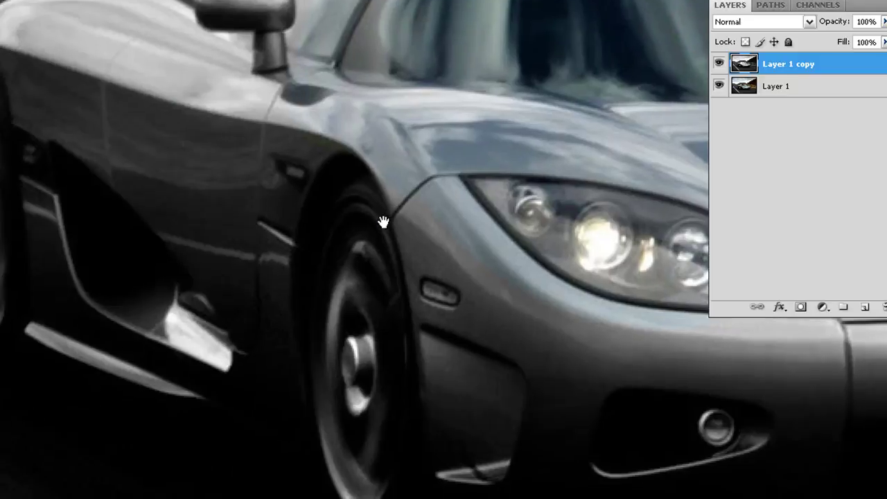
pyautogui.moveTo(197, 218)
pyautogui.mouseDown()
pyautogui.moveTo(208, 139)
pyautogui.moveTo(399, 222)
pyautogui.moveTo(339, 215)
pyautogui.moveTo(294, 254)
pyautogui.moveTo(509, 377)
pyautogui.moveTo(333, 273)
pyautogui.moveTo(303, 332)
pyautogui.moveTo(440, 202)
pyautogui.moveTo(479, 217)
pyautogui.moveTo(531, 159)
pyautogui.moveTo(513, 159)
pyautogui.moveTo(575, 99)
pyautogui.moveTo(563, 190)
pyautogui.mouseUp()
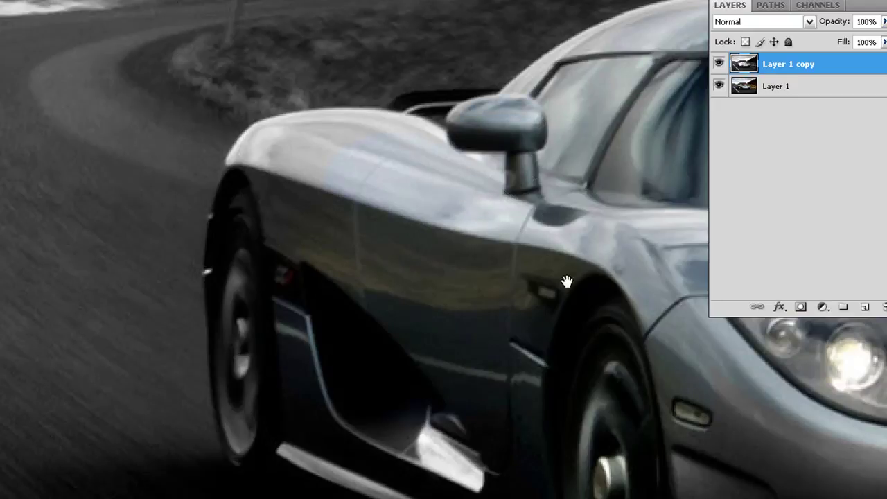
pyautogui.moveTo(567, 281); pyautogui.dragTo(264, 202)
pyautogui.hotkey('ctrl', '0')
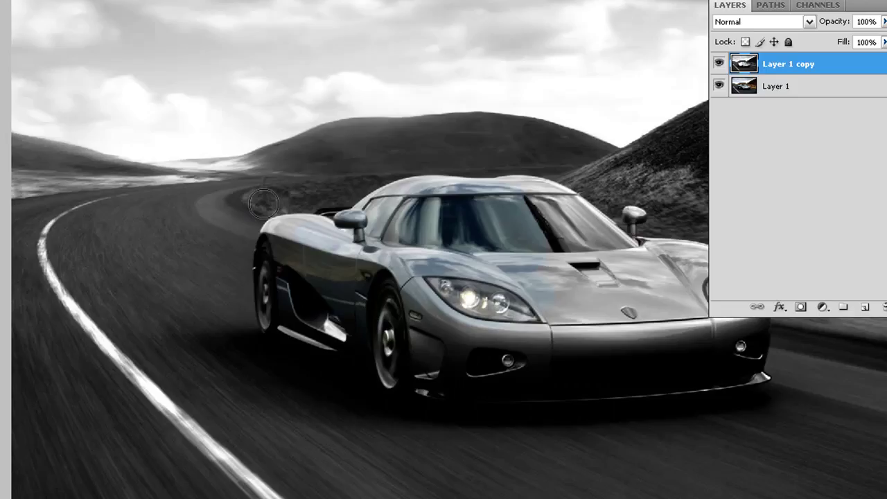
pyautogui.moveTo(523, 268); pyautogui.dragTo(319, 301)
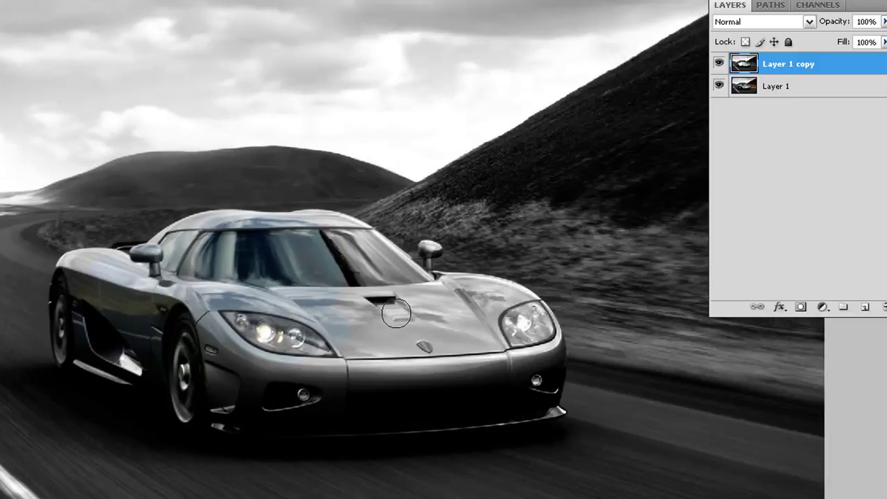
# Step: Hide Layer 1 and erase the copy along the lower body, hood and windshield
pyautogui.click(719, 65)
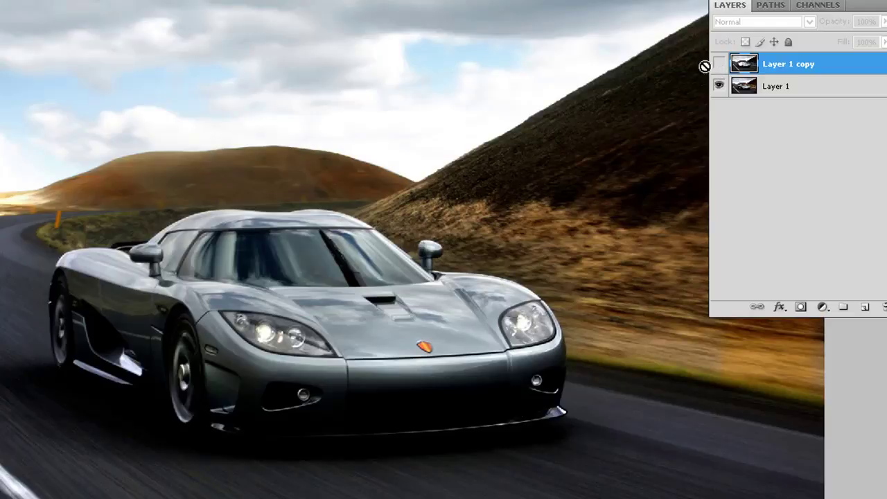
pyautogui.click(719, 64)
pyautogui.click(719, 86)
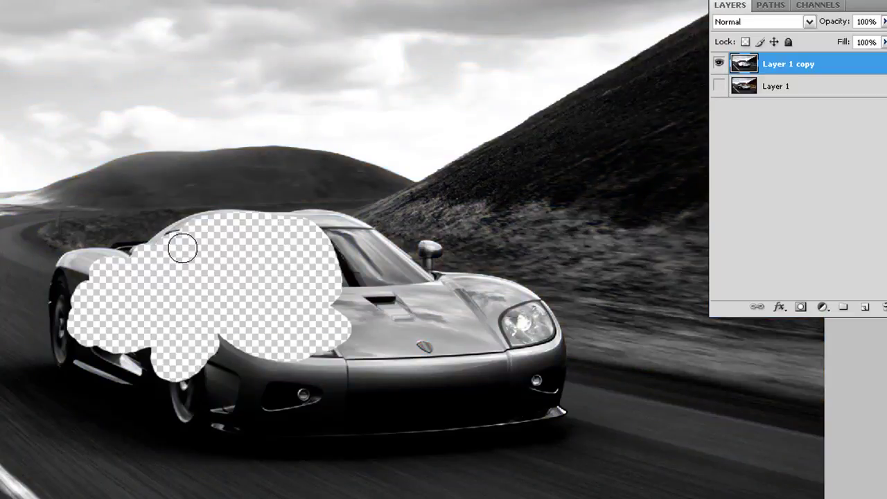
pyautogui.moveTo(234, 345)
pyautogui.mouseDown()
pyautogui.moveTo(331, 374)
pyautogui.moveTo(310, 365)
pyautogui.mouseUp()
pyautogui.moveTo(247, 346)
pyautogui.mouseDown()
pyautogui.moveTo(378, 377)
pyautogui.moveTo(346, 317)
pyautogui.moveTo(350, 309)
pyautogui.moveTo(393, 319)
pyautogui.moveTo(343, 302)
pyautogui.moveTo(328, 275)
pyautogui.moveTo(351, 302)
pyautogui.mouseUp()
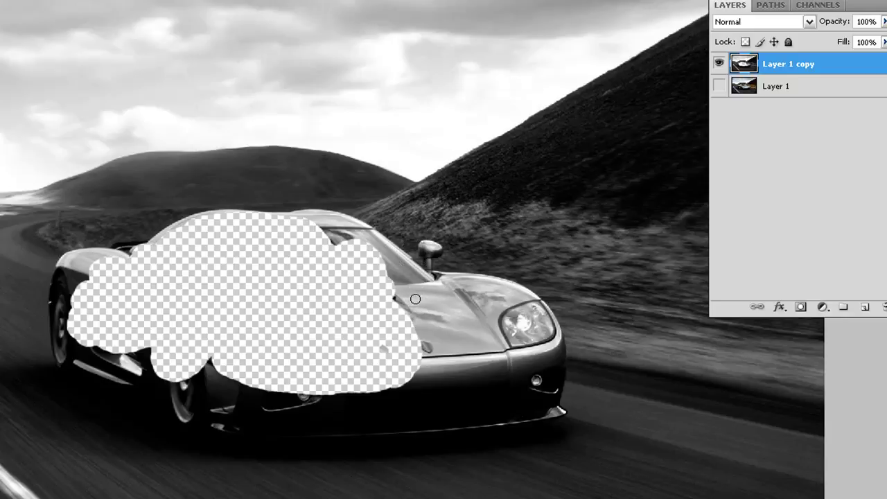
# Step: Erase the car's front and bumper with a resized brush, undoing the last stroke
pyautogui.press(']')
pyautogui.press(']')
pyautogui.press(']')
pyautogui.press(']')
pyautogui.press(']')
pyautogui.press(']')
pyautogui.press('[')
pyautogui.press('[')
pyautogui.press('[')
pyautogui.press('[')
pyautogui.press('[')
pyautogui.press('[')
pyautogui.moveTo(414, 305)
pyautogui.mouseDown()
pyautogui.moveTo(435, 319)
pyautogui.moveTo(432, 339)
pyautogui.moveTo(405, 329)
pyautogui.moveTo(420, 345)
pyautogui.mouseUp()
pyautogui.press(']')
pyautogui.press(']')
pyautogui.press(']')
pyautogui.press(']')
pyautogui.press('[')
pyautogui.press('[')
pyautogui.press('[')
pyautogui.press('[')
pyautogui.moveTo(548, 350)
pyautogui.mouseDown()
pyautogui.moveTo(537, 371)
pyautogui.moveTo(470, 367)
pyautogui.moveTo(452, 384)
pyautogui.moveTo(318, 400)
pyautogui.moveTo(269, 395)
pyautogui.moveTo(204, 360)
pyautogui.mouseUp()
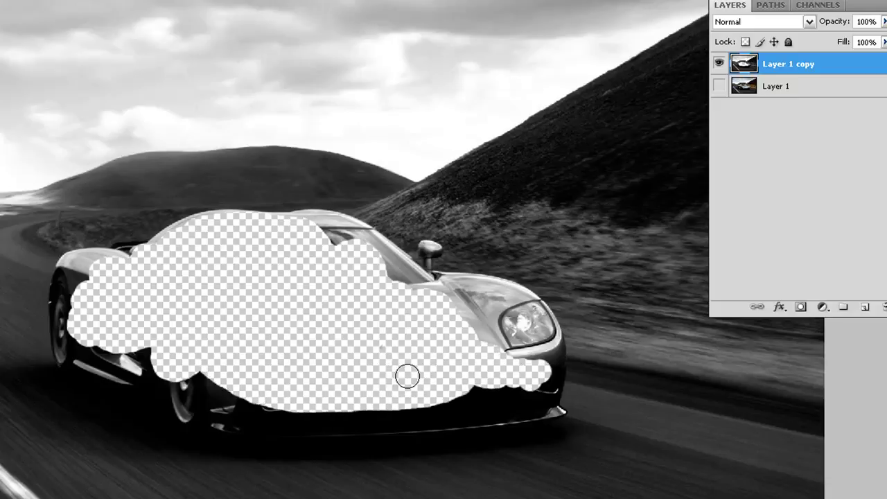
pyautogui.moveTo(409, 297); pyautogui.dragTo(324, 244)
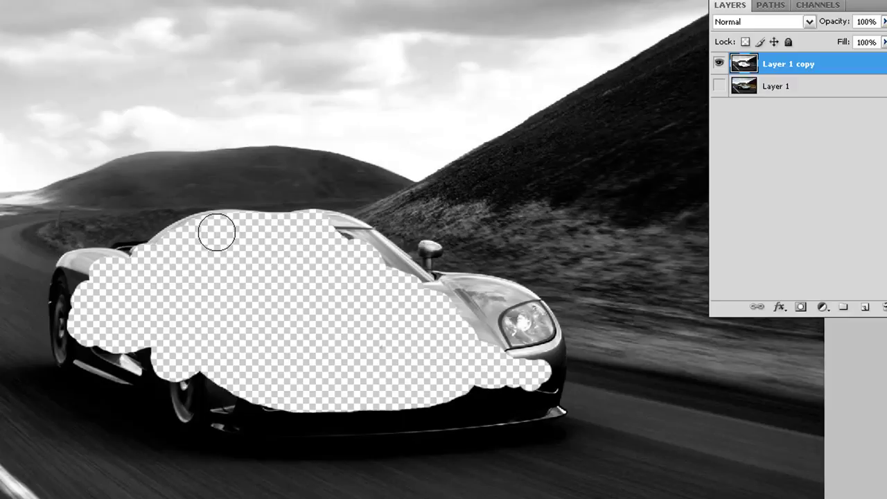
pyautogui.hotkey('ctrl', 'z')
pyautogui.hotkey('ctrl', '+')
pyautogui.hotkey('ctrl', '+')
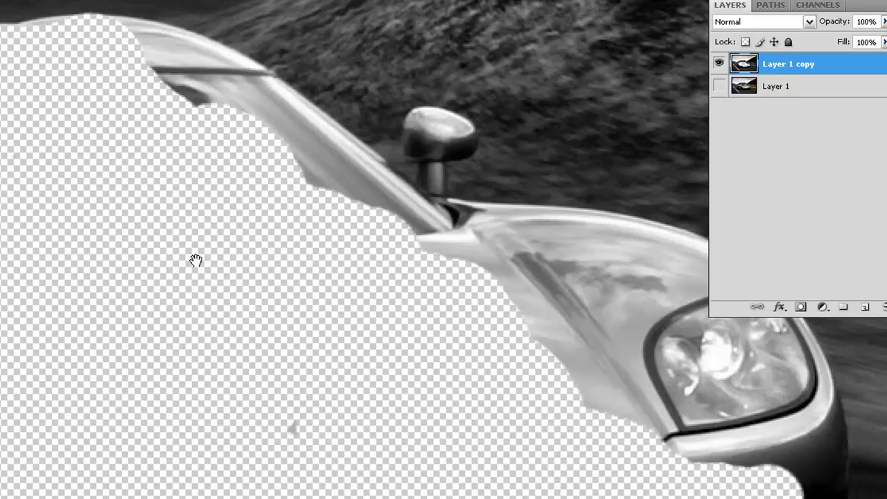
# Step: Erase near the roof edge, checking against Layer 1 and undoing the stray stroke
pyautogui.moveTo(277, 396)
pyautogui.mouseDown()
pyautogui.moveTo(470, 465)
pyautogui.moveTo(504, 405)
pyautogui.moveTo(187, 299)
pyautogui.moveTo(339, 284)
pyautogui.moveTo(444, 203)
pyautogui.moveTo(392, 230)
pyautogui.moveTo(352, 267)
pyautogui.moveTo(368, 242)
pyautogui.moveTo(348, 260)
pyautogui.moveTo(373, 253)
pyautogui.moveTo(313, 294)
pyautogui.moveTo(278, 299)
pyautogui.moveTo(264, 284)
pyautogui.moveTo(234, 279)
pyautogui.moveTo(296, 278)
pyautogui.moveTo(249, 276)
pyautogui.mouseUp()
pyautogui.press('space')
pyautogui.moveTo(254, 317)
pyautogui.mouseDown()
pyautogui.moveTo(339, 310)
pyautogui.moveTo(378, 291)
pyautogui.mouseUp()
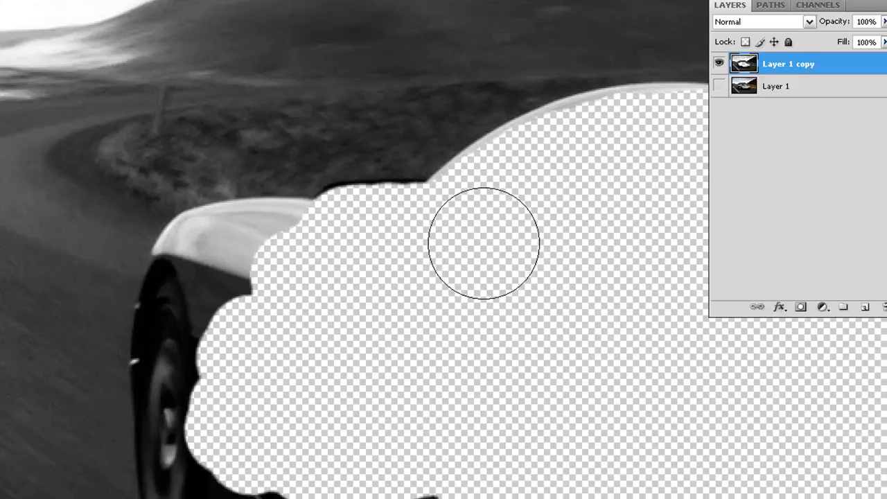
pyautogui.moveTo(378, 149); pyautogui.dragTo(347, 105)
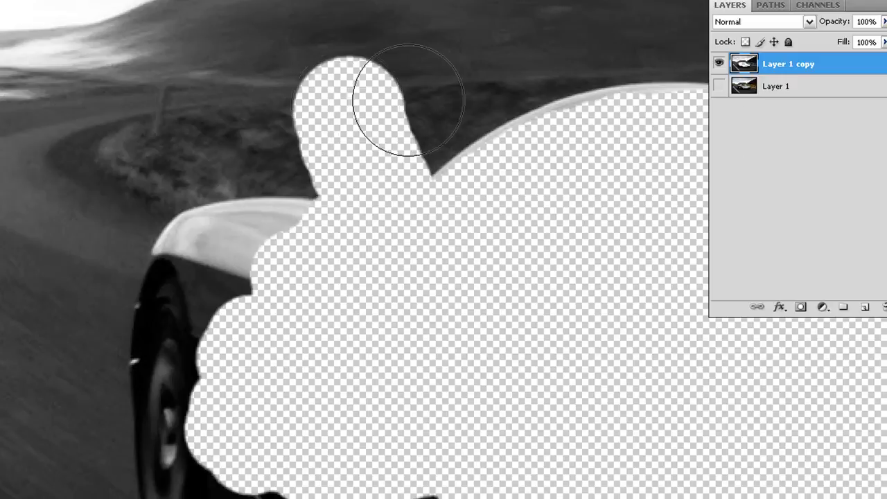
pyautogui.click(718, 86)
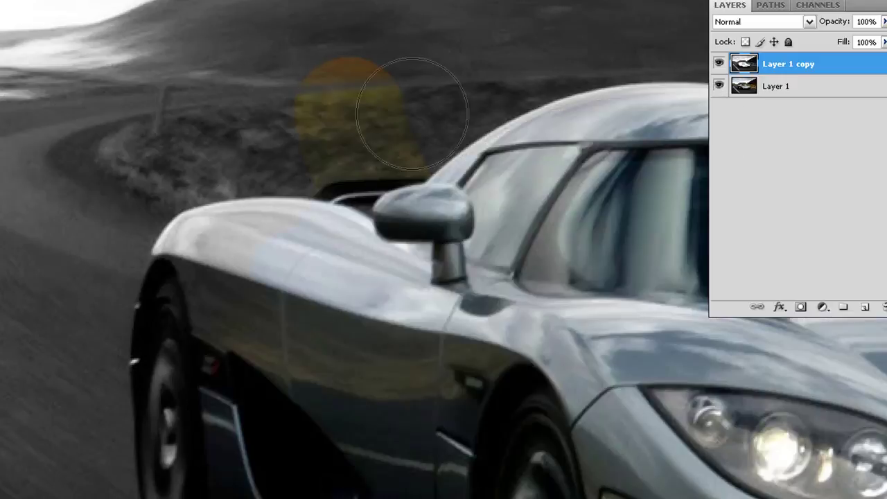
pyautogui.hotkey('ctrl', 'z')
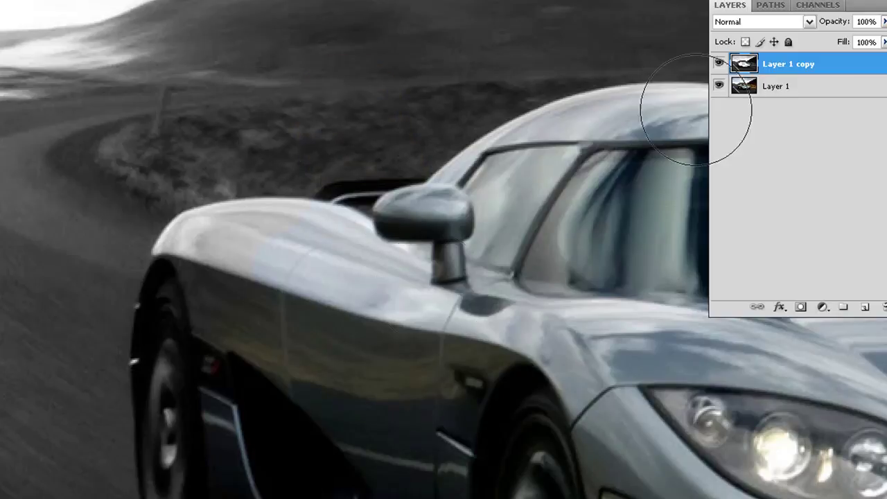
pyautogui.click(719, 86)
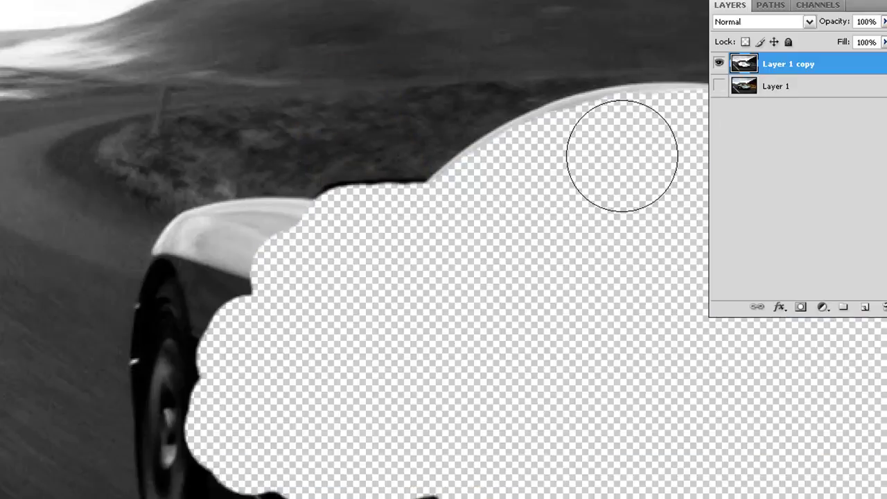
# Step: Erase the grey body, lower edge and left-edge sliver with a smaller brush
pyautogui.moveTo(283, 292); pyautogui.dragTo(323, 293)
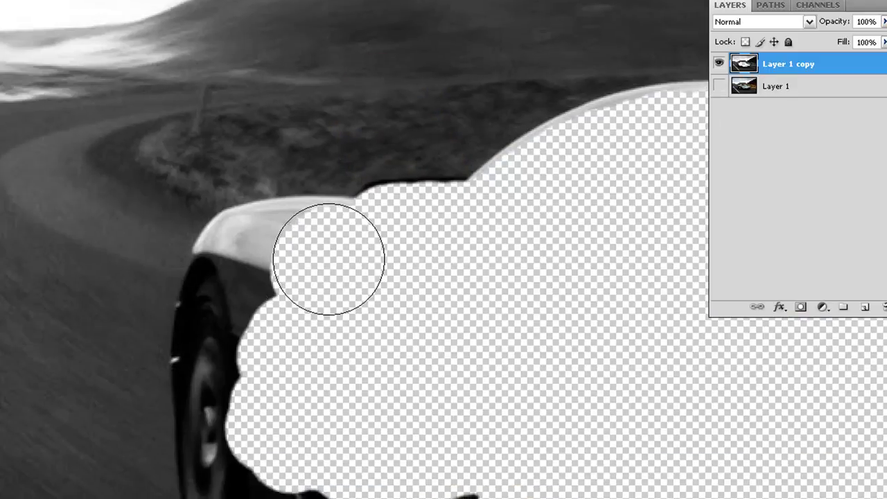
pyautogui.moveTo(327, 260)
pyautogui.mouseDown()
pyautogui.moveTo(252, 261)
pyautogui.moveTo(279, 356)
pyautogui.moveTo(266, 350)
pyautogui.moveTo(291, 369)
pyautogui.moveTo(273, 380)
pyautogui.moveTo(245, 373)
pyautogui.moveTo(292, 342)
pyautogui.moveTo(389, 316)
pyautogui.moveTo(454, 248)
pyautogui.moveTo(430, 230)
pyautogui.moveTo(301, 360)
pyautogui.moveTo(309, 277)
pyautogui.moveTo(299, 255)
pyautogui.moveTo(292, 256)
pyautogui.moveTo(296, 268)
pyautogui.moveTo(289, 254)
pyautogui.moveTo(293, 346)
pyautogui.moveTo(285, 282)
pyautogui.moveTo(266, 302)
pyautogui.moveTo(224, 248)
pyautogui.moveTo(291, 262)
pyautogui.mouseUp()
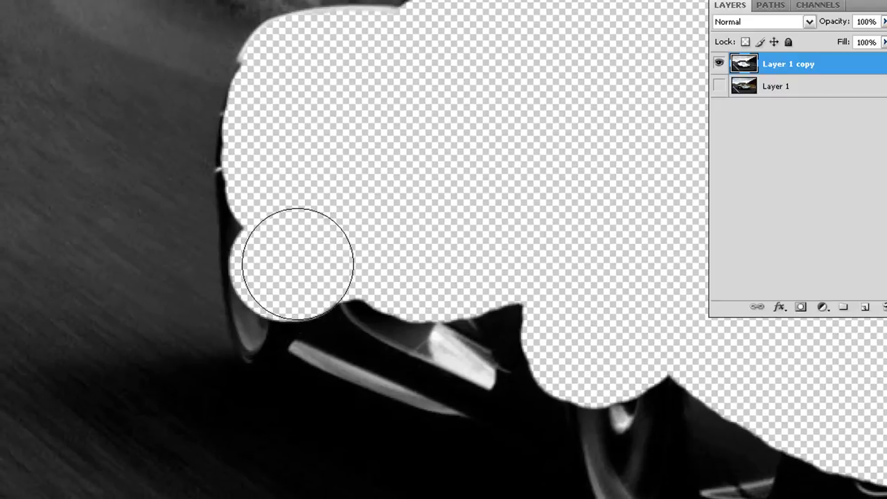
pyautogui.moveTo(377, 289)
pyautogui.mouseDown()
pyautogui.moveTo(462, 311)
pyautogui.moveTo(483, 337)
pyautogui.moveTo(462, 365)
pyautogui.moveTo(418, 340)
pyautogui.moveTo(332, 316)
pyautogui.moveTo(312, 263)
pyautogui.mouseUp()
pyautogui.press('[')
pyautogui.press('[')
pyautogui.press('[')
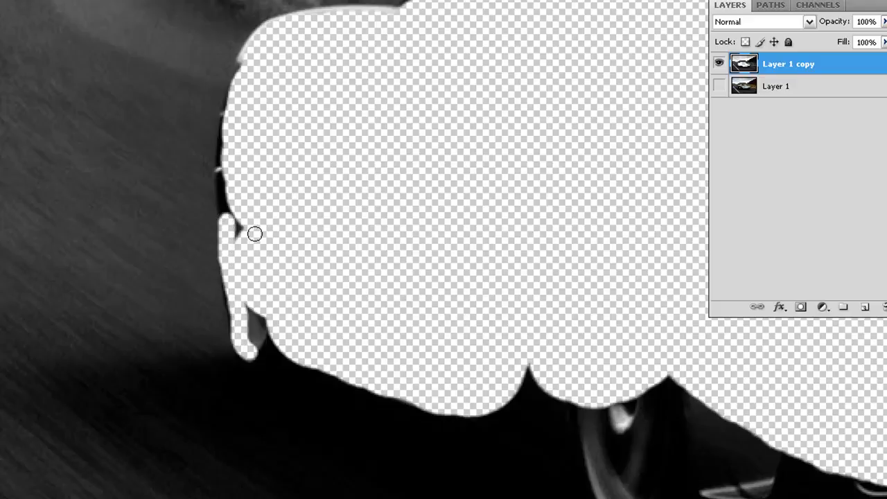
pyautogui.hotkey('ctrl', 'z')
pyautogui.moveTo(245, 333); pyautogui.dragTo(253, 336)
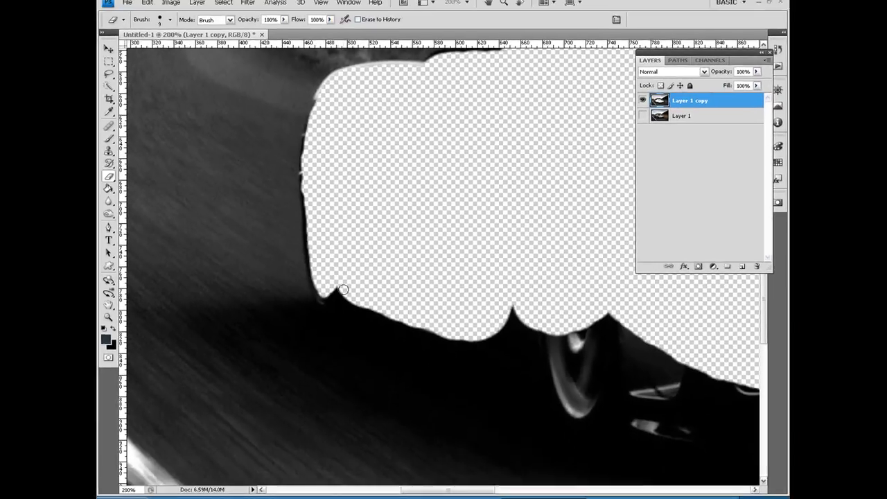
pyautogui.moveTo(339, 298)
pyautogui.mouseDown()
pyautogui.moveTo(337, 208)
pyautogui.moveTo(288, 222)
pyautogui.mouseUp()
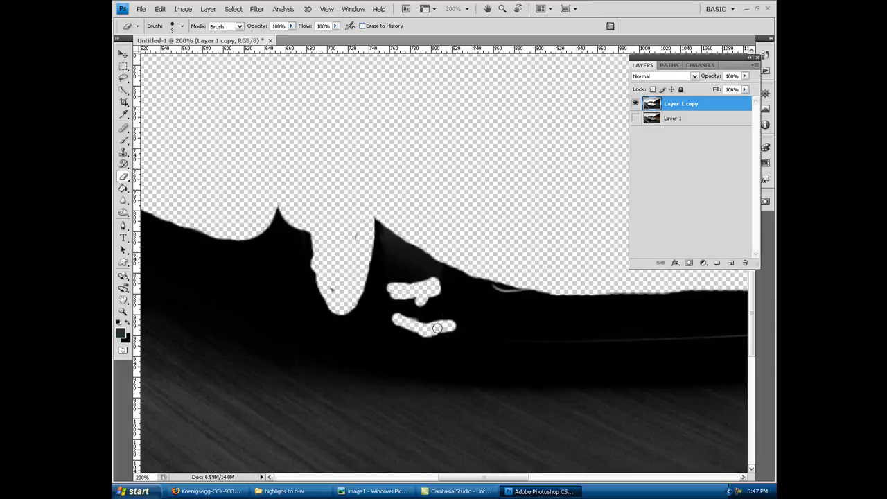
# Step: Erase the grey over the headlight, hood, right edge and road strip under the car
pyautogui.moveTo(493, 275); pyautogui.dragTo(392, 243)
pyautogui.moveTo(500, 269)
pyautogui.mouseDown()
pyautogui.moveTo(400, 267)
pyautogui.moveTo(277, 333)
pyautogui.mouseUp()
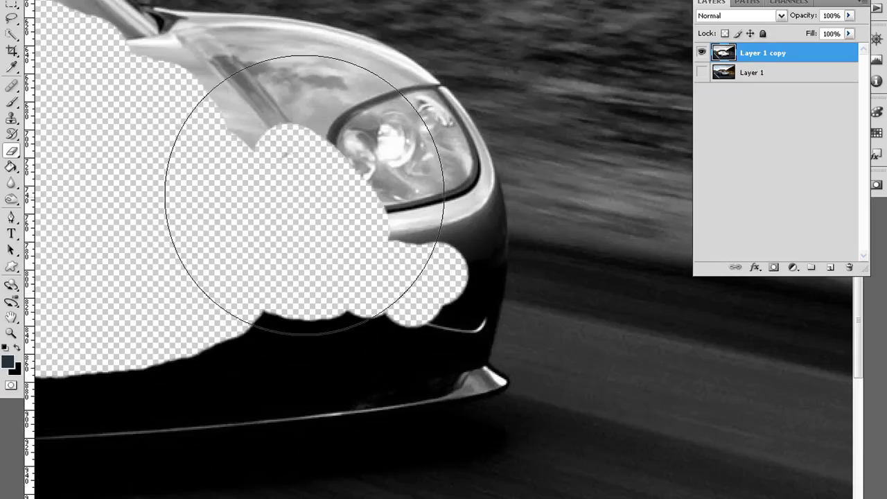
pyautogui.click(304, 194)
pyautogui.press('[')
pyautogui.press('[')
pyautogui.press('[')
pyautogui.moveTo(430, 333)
pyautogui.mouseDown()
pyautogui.moveTo(452, 356)
pyautogui.moveTo(469, 271)
pyautogui.moveTo(264, 40)
pyautogui.moveTo(439, 123)
pyautogui.moveTo(501, 384)
pyautogui.moveTo(97, 429)
pyautogui.mouseUp()
pyautogui.press('[')
pyautogui.press('[')
pyautogui.hscroll(-5, 444, 361)
pyautogui.scroll(-1, 443, 360)
pyautogui.moveTo(479, 362); pyautogui.dragTo(129, 374)
# Step: Erase the windshield pillar and mirror, then turn Layer 1's colour back on
pyautogui.click(702, 72)
pyautogui.hotkey('ctrl', '0')
pyautogui.click(701, 72)
pyautogui.hotkey('ctrl', 'alt', '0')
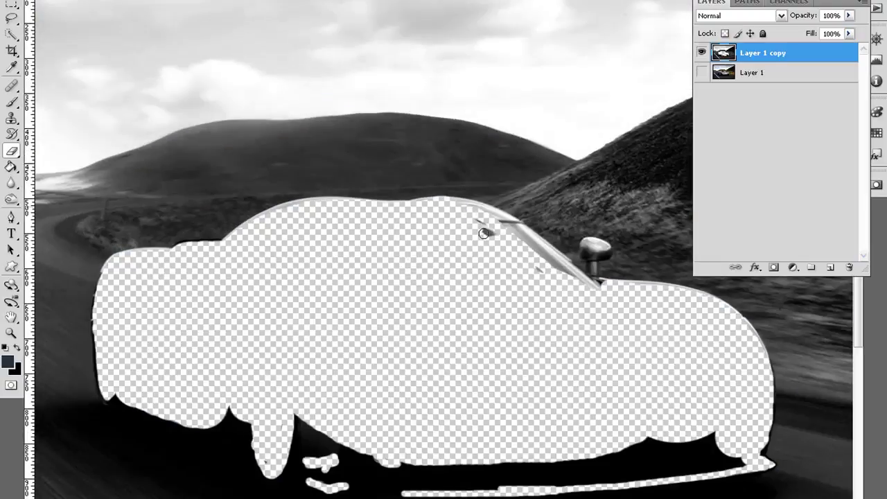
pyautogui.moveTo(580, 273)
pyautogui.mouseDown()
pyautogui.moveTo(481, 210)
pyautogui.moveTo(485, 305)
pyautogui.moveTo(485, 234)
pyautogui.moveTo(472, 192)
pyautogui.moveTo(511, 224)
pyautogui.moveTo(461, 211)
pyautogui.mouseUp()
pyautogui.scroll(3, 594, 277)
pyautogui.scroll(-2, 426, 312)
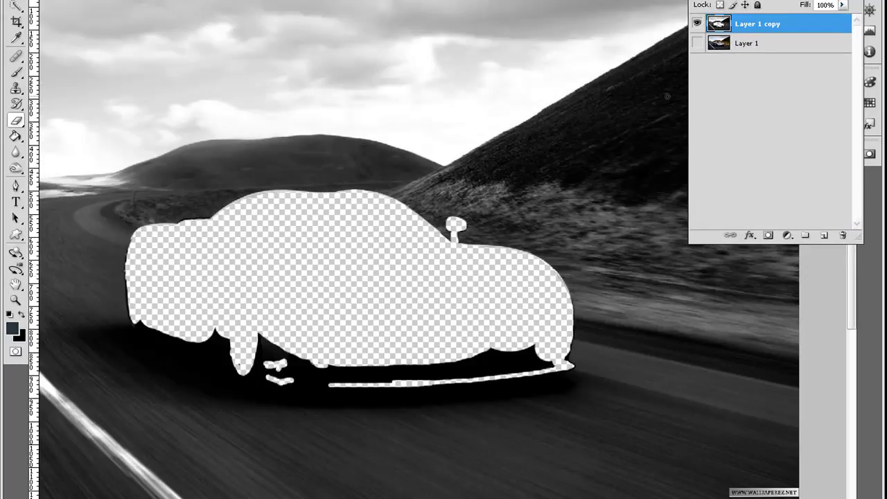
pyautogui.click(697, 43)
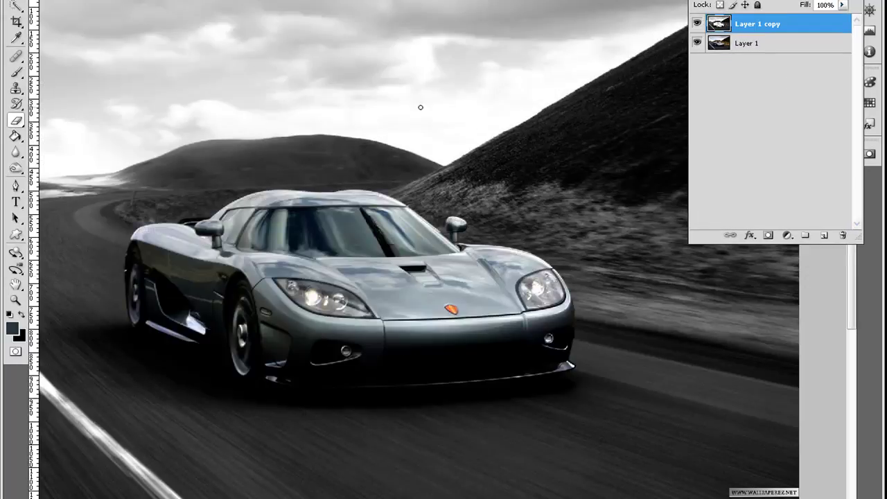
# Step: Pan around the image and toggle the colour and grey layers' visibility to compare them
pyautogui.moveTo(399, 92); pyautogui.dragTo(477, 48)
pyautogui.moveTo(413, 190); pyautogui.dragTo(508, 187)
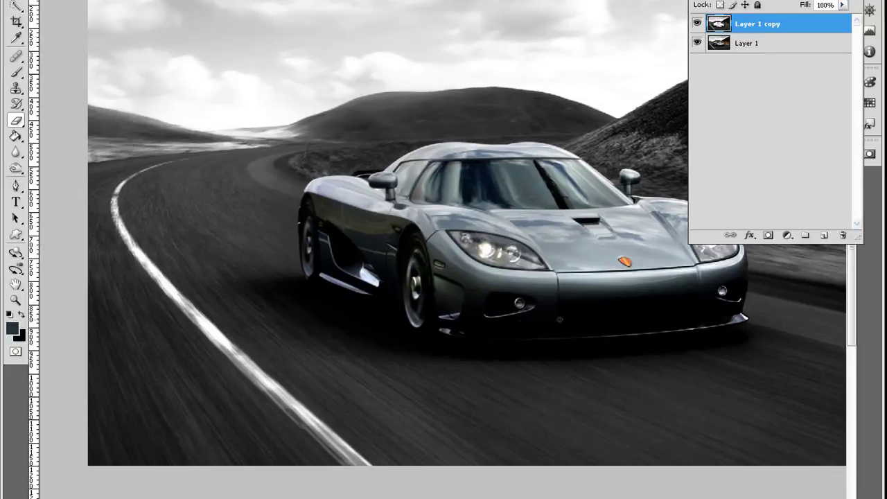
pyautogui.click(697, 43)
pyautogui.click(697, 43)
pyautogui.moveTo(529, 217); pyautogui.dragTo(360, 230)
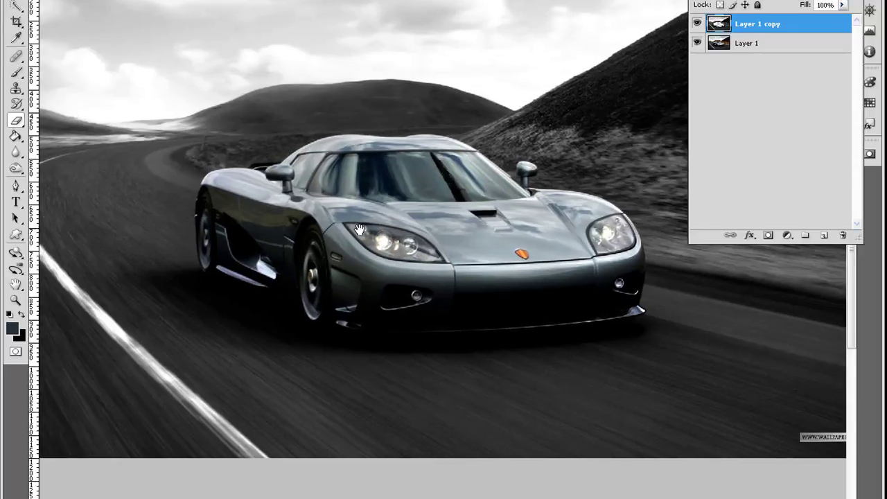
pyautogui.click(697, 24)
pyautogui.click(697, 23)
# Step: Select Layer 1 and bring up the Image > Adjustments list, briefly trying Hue/Saturation
pyautogui.click(723, 43)
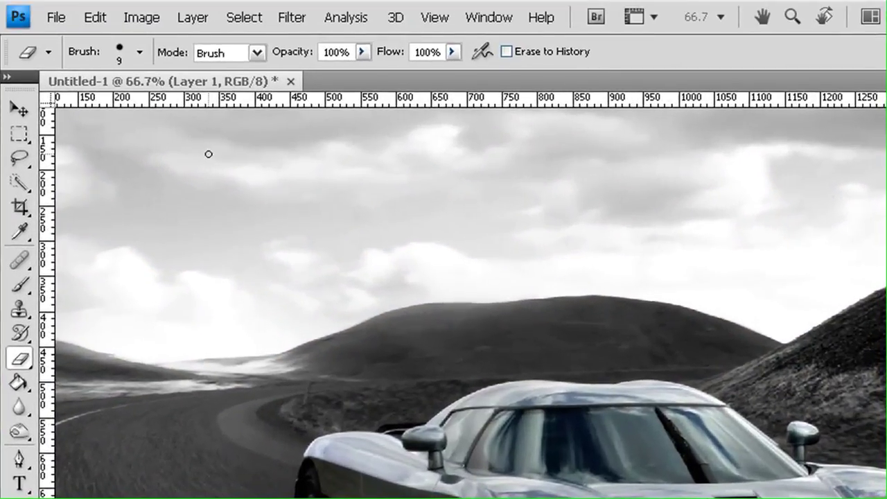
pyautogui.click(148, 19)
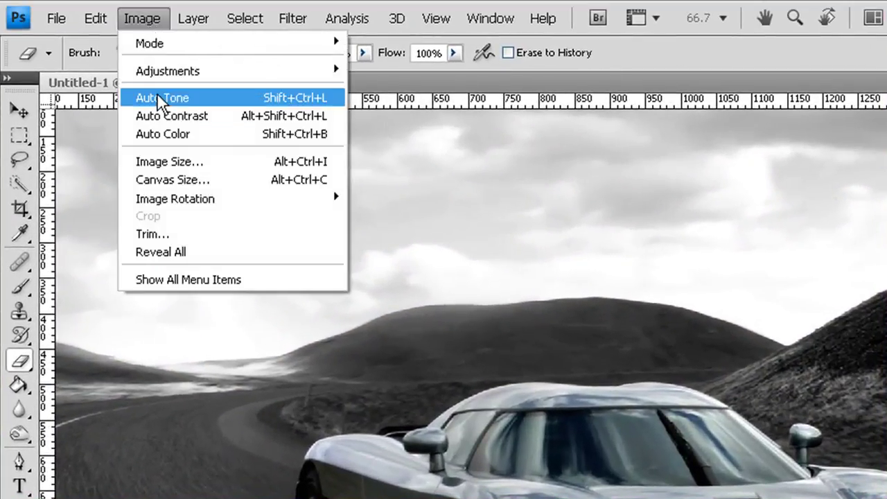
pyautogui.moveTo(187, 76)
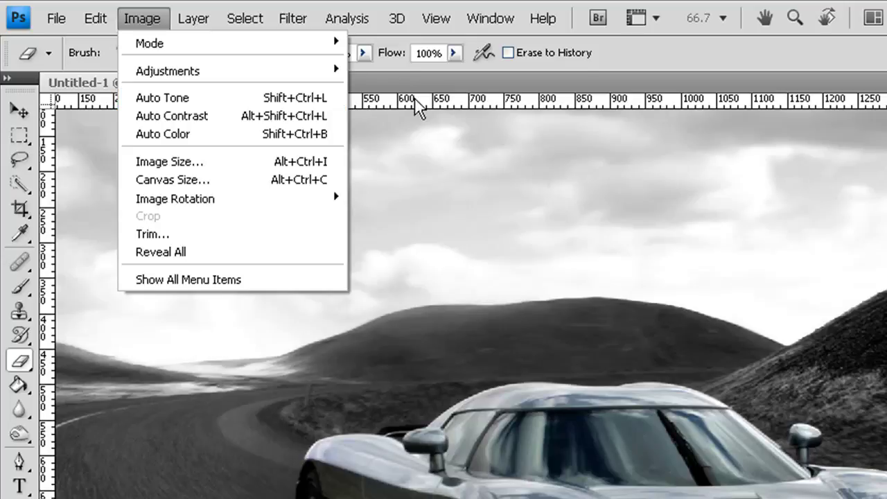
pyautogui.moveTo(333, 72)
pyautogui.click(414, 168)
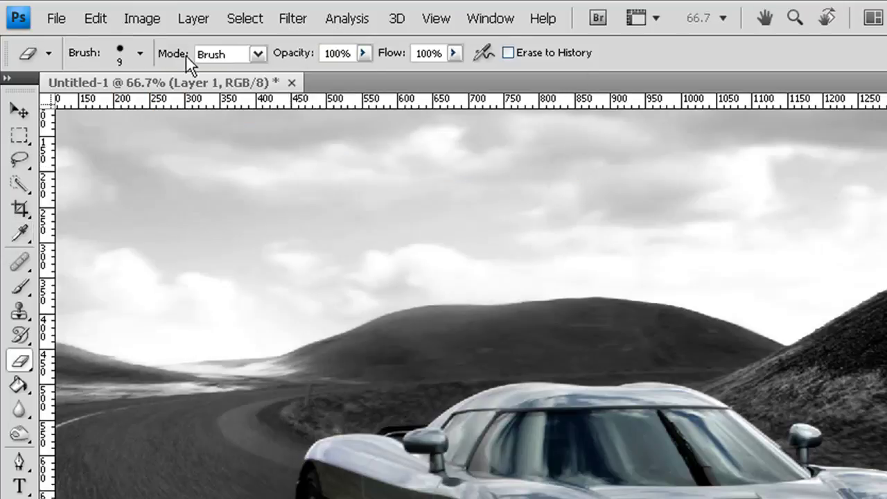
pyautogui.click(142, 18)
pyautogui.moveTo(191, 73)
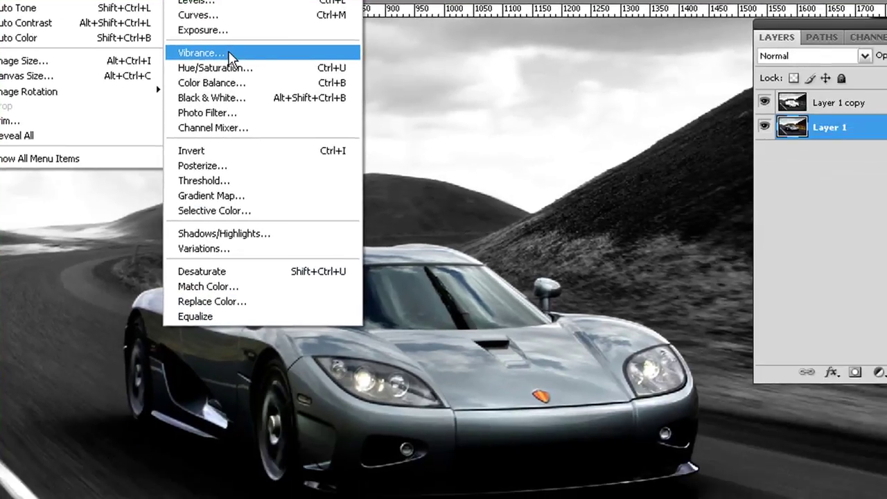
# Step: Apply a Vibrance adjustment to Layer 1 with Vibrance +13 and Saturation +100
pyautogui.click(271, 74)
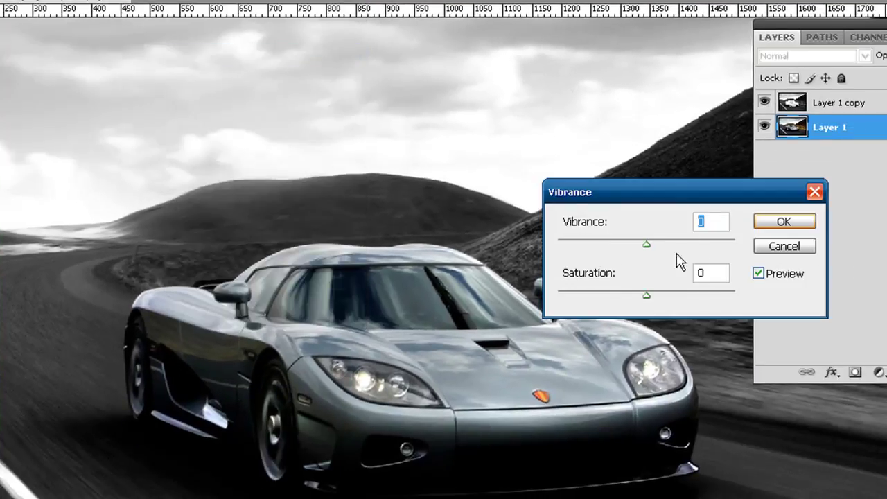
pyautogui.moveTo(641, 303); pyautogui.dragTo(768, 301)
pyautogui.moveTo(650, 253)
pyautogui.mouseDown()
pyautogui.moveTo(752, 248)
pyautogui.moveTo(647, 248)
pyautogui.mouseUp()
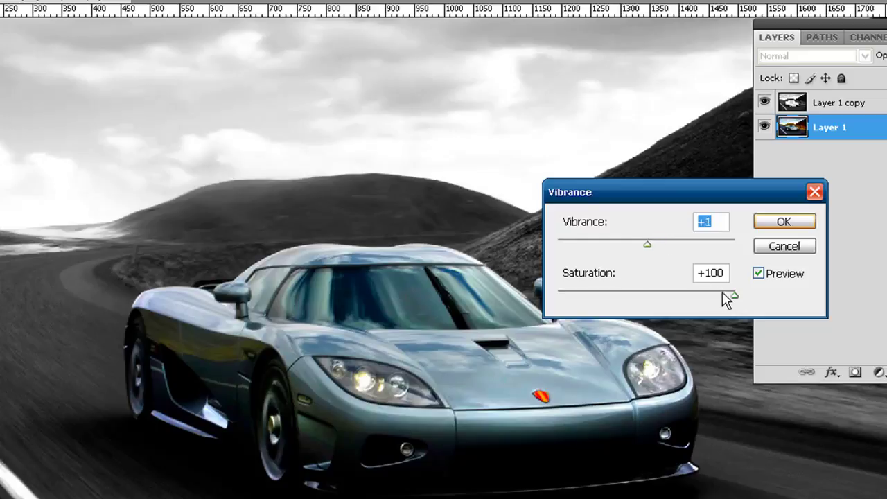
pyautogui.moveTo(691, 304); pyautogui.dragTo(673, 304)
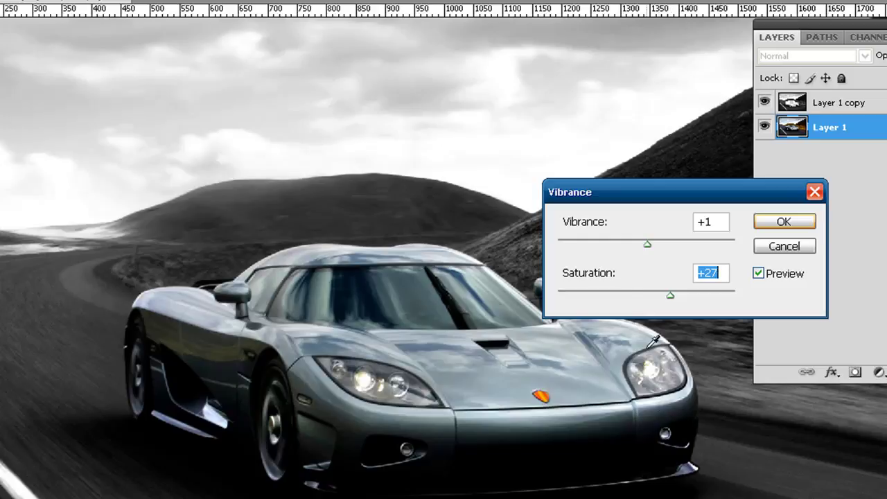
pyautogui.moveTo(648, 244)
pyautogui.mouseDown()
pyautogui.moveTo(718, 248)
pyautogui.moveTo(642, 248)
pyautogui.mouseUp()
pyautogui.moveTo(671, 296); pyautogui.dragTo(699, 302)
pyautogui.moveTo(644, 244); pyautogui.dragTo(657, 250)
pyautogui.moveTo(699, 297); pyautogui.dragTo(754, 303)
pyautogui.moveTo(655, 246); pyautogui.dragTo(660, 251)
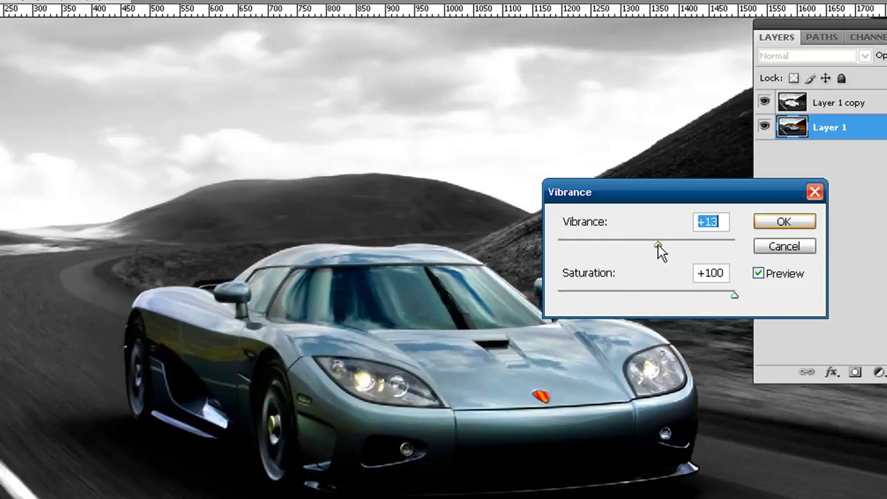
pyautogui.click(784, 224)
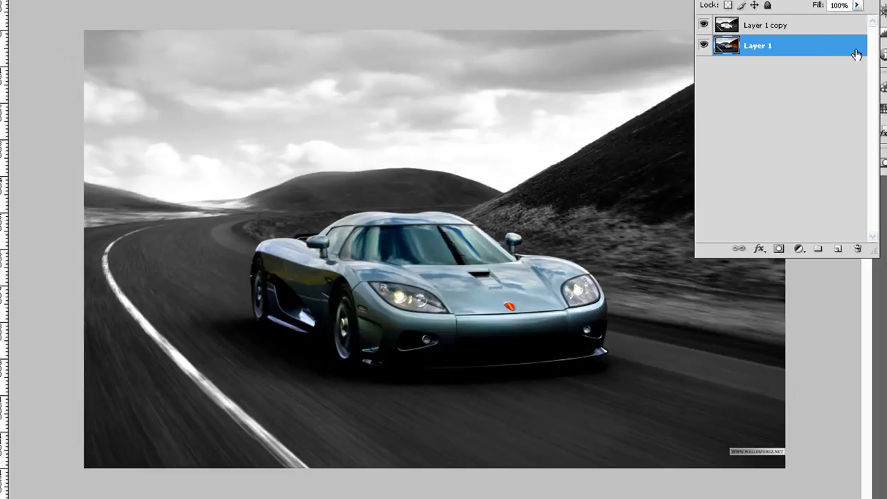
# Step: Toggle Layer 1 copy's visibility to compare the result, then select Layer 1 copy
pyautogui.click(704, 25)
pyautogui.click(704, 26)
pyautogui.click(705, 26)
pyautogui.click(741, 29)
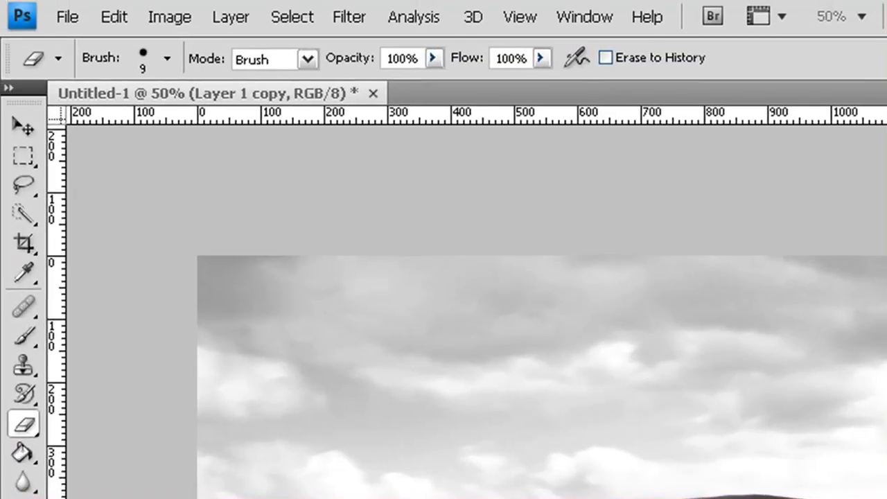
# Step: Browse Filter > Blur for Gaussian Blur, then close the filter menu
pyautogui.click(331, 21)
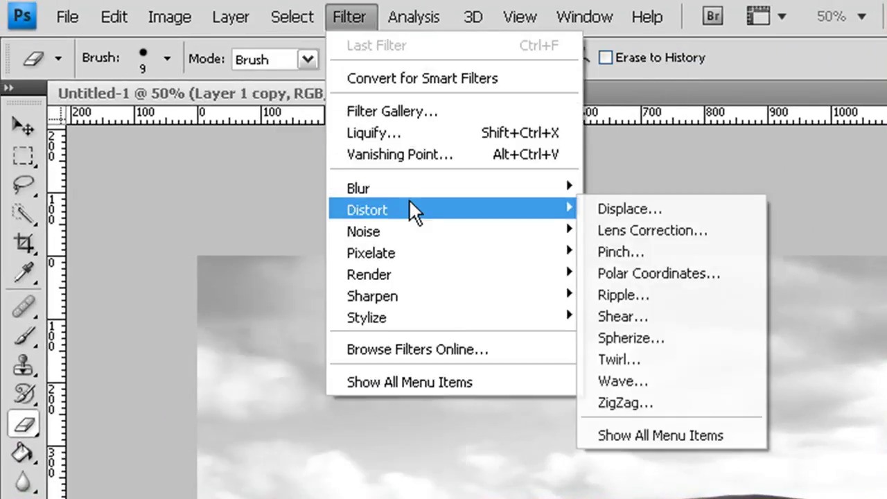
pyautogui.moveTo(417, 195)
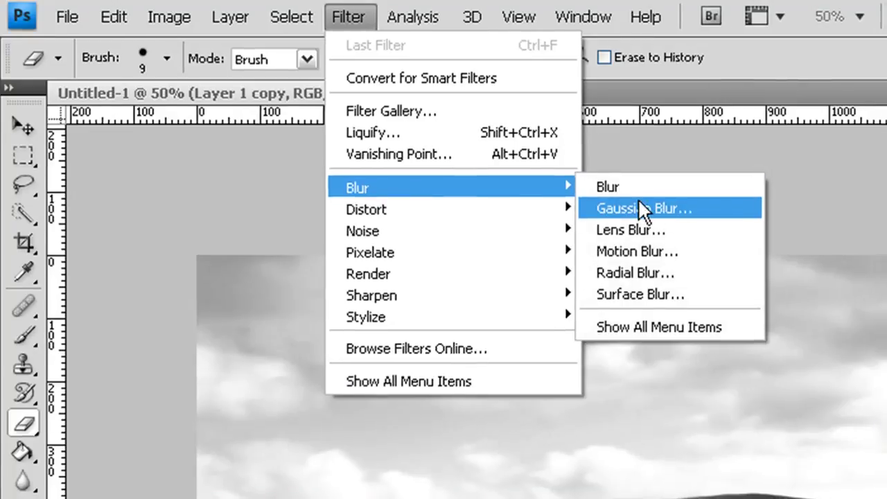
pyautogui.click(634, 191)
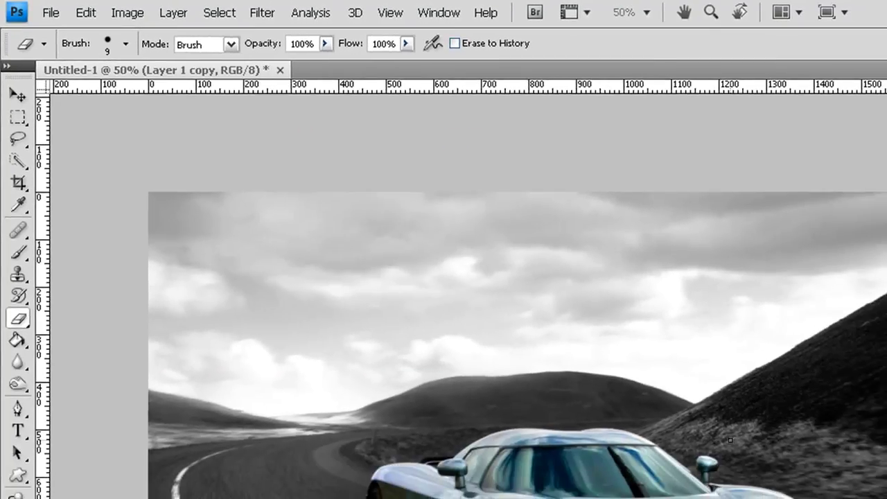
pyautogui.click(177, 14)
pyautogui.moveTo(271, 16)
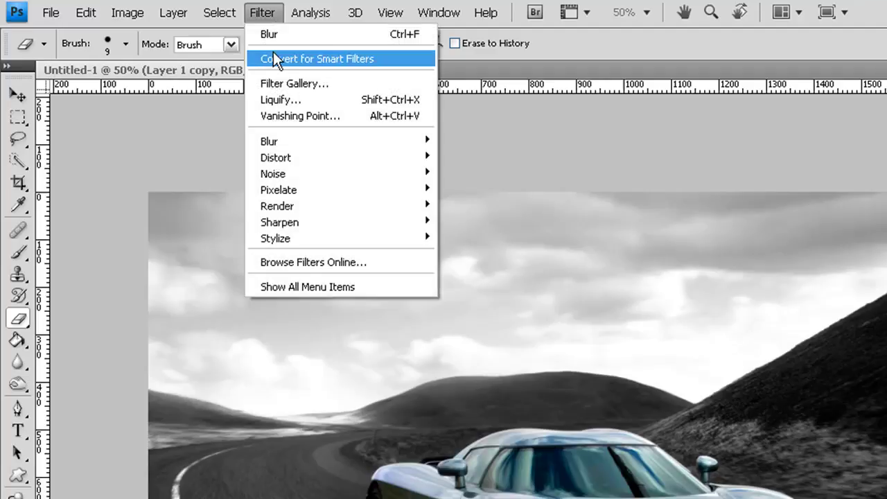
pyautogui.click(396, 39)
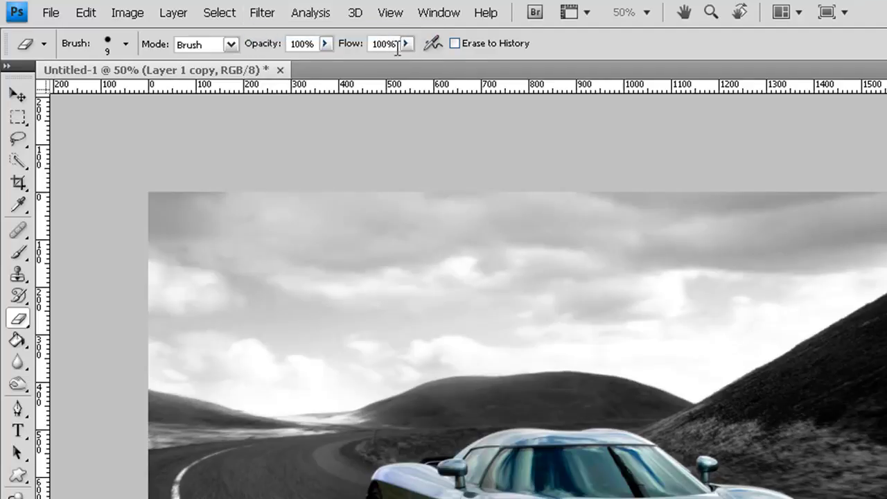
# Step: Apply a Gaussian Blur of about 0.9 pixels to the grayscale Layer 1 copy
pyautogui.click(270, 17)
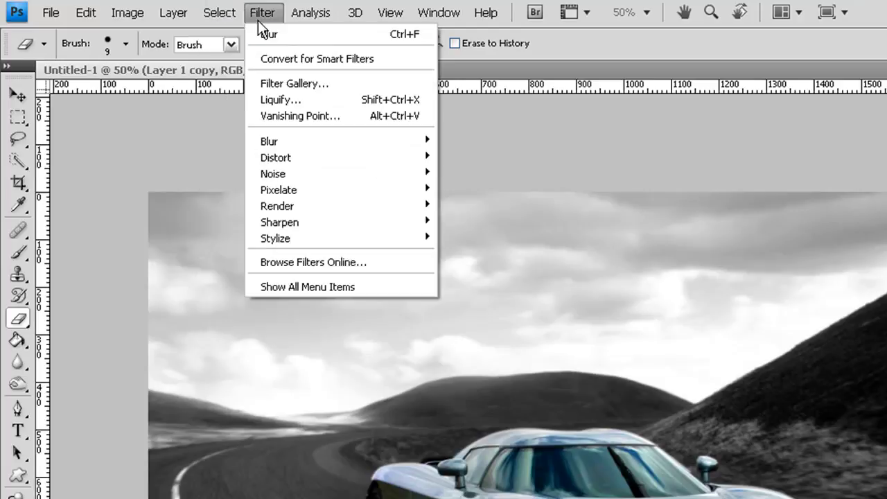
pyautogui.moveTo(338, 147)
pyautogui.click(496, 154)
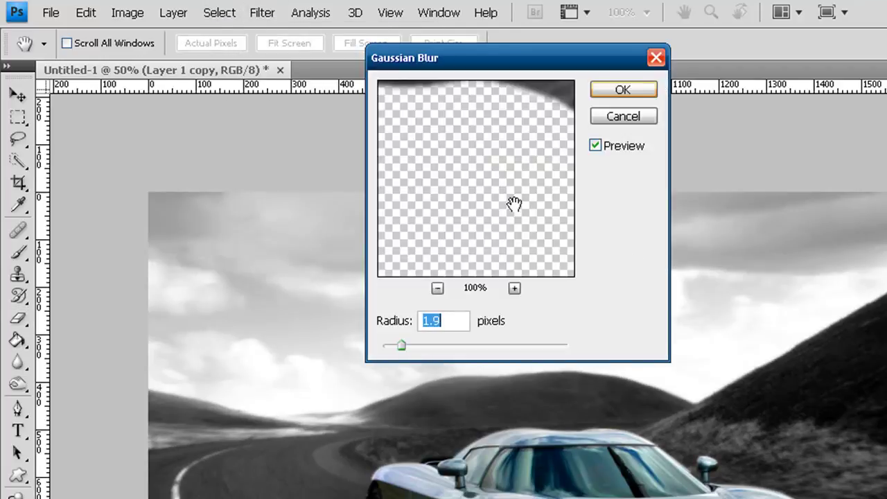
pyautogui.moveTo(489, 171); pyautogui.dragTo(497, 266)
pyautogui.press('Down')
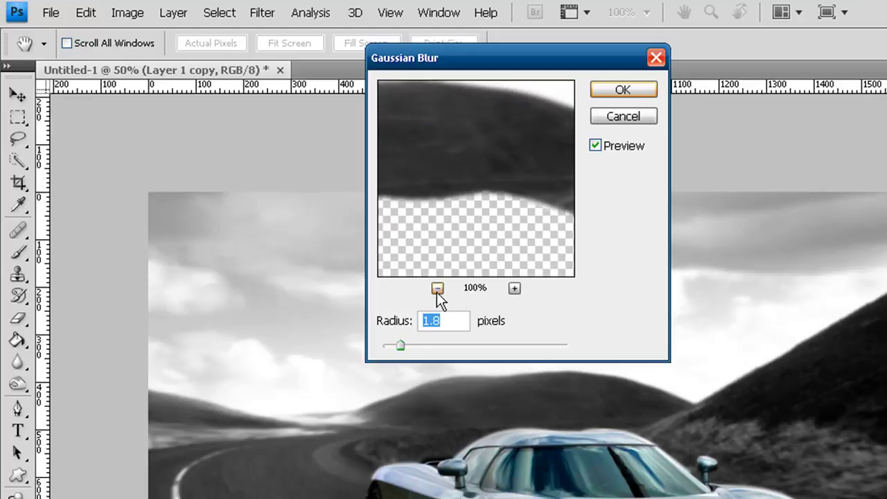
pyautogui.click(437, 288)
pyautogui.click(438, 288)
pyautogui.click(437, 288)
pyautogui.moveTo(501, 207); pyautogui.dragTo(511, 232)
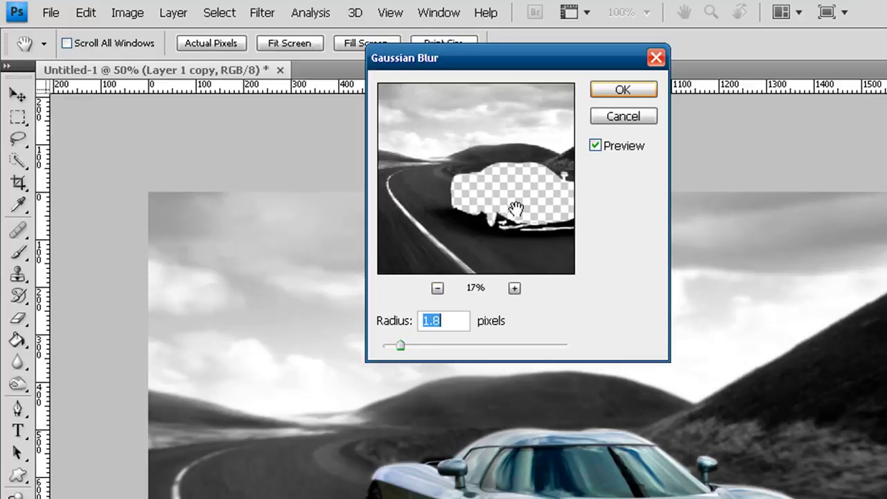
pyautogui.moveTo(427, 345); pyautogui.dragTo(391, 350)
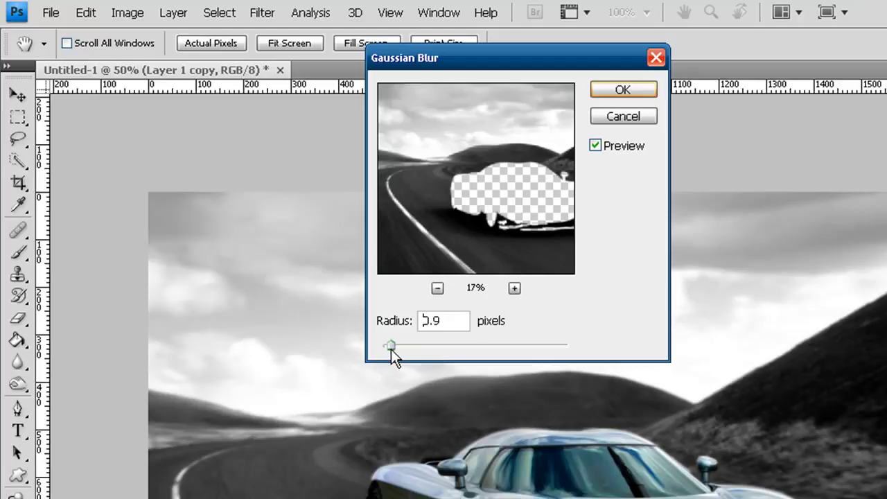
pyautogui.click(622, 91)
pyautogui.press('e')
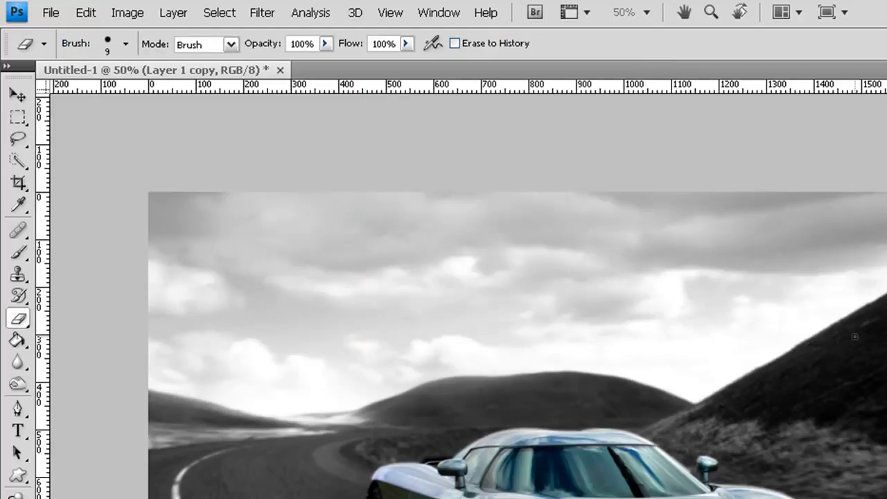
# Step: Zoom in and erase the grey halo along the car's roof and sloping edge
pyautogui.hotkey('ctrl', '+')
pyautogui.hotkey('ctrl', '+')
pyautogui.hotkey('ctrl', '+')
pyautogui.hotkey('ctrl', '+')
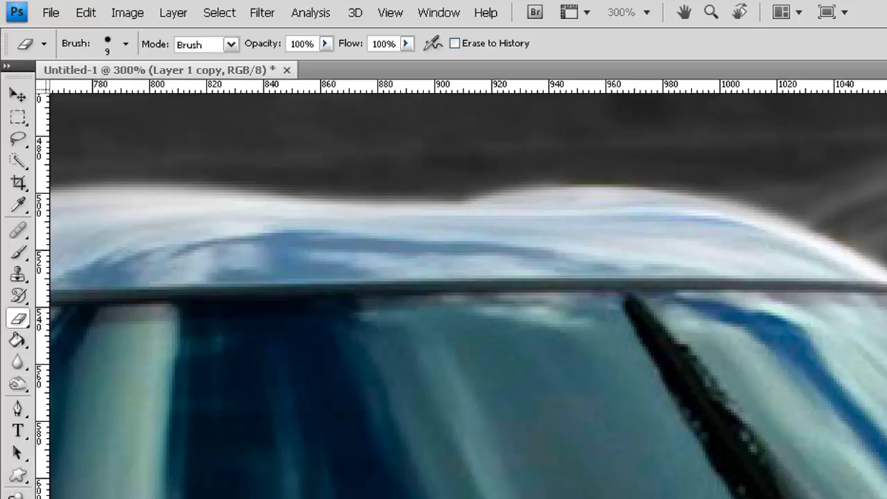
pyautogui.press('Delete')
pyautogui.moveTo(640, 328)
pyautogui.mouseDown()
pyautogui.moveTo(873, 478)
pyautogui.moveTo(774, 481)
pyautogui.mouseUp()
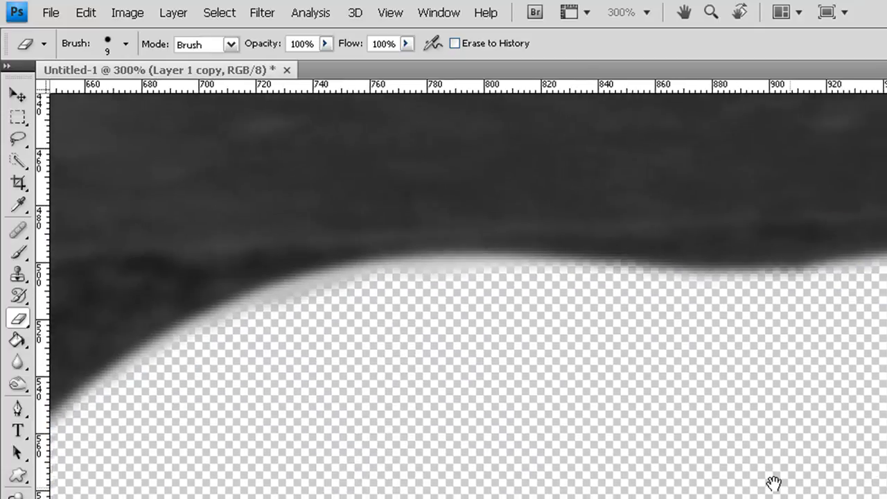
pyautogui.moveTo(255, 323)
pyautogui.mouseDown()
pyautogui.moveTo(233, 314)
pyautogui.moveTo(329, 281)
pyautogui.moveTo(186, 340)
pyautogui.moveTo(218, 322)
pyautogui.mouseUp()
pyautogui.moveTo(216, 443); pyautogui.dragTo(448, 336)
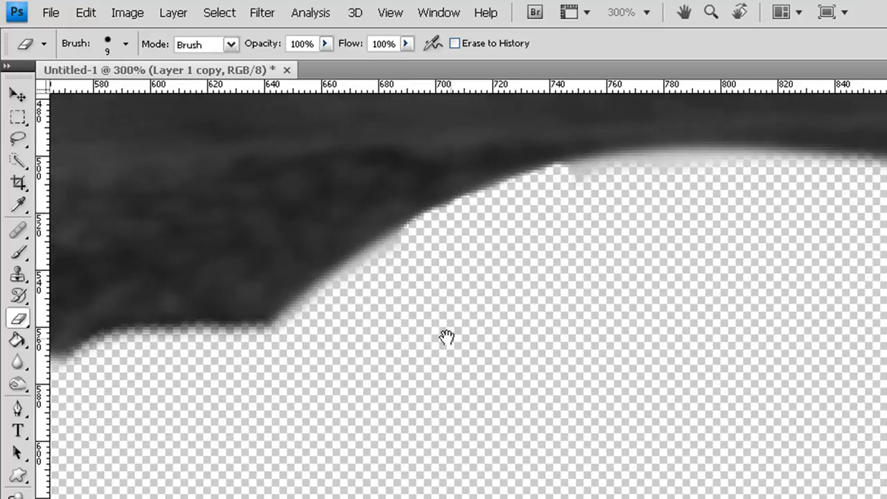
pyautogui.moveTo(410, 237); pyautogui.dragTo(287, 333)
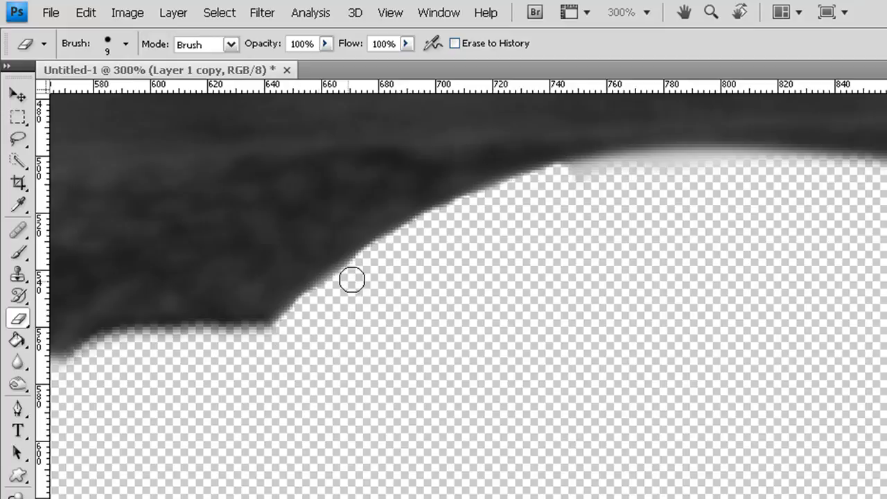
# Step: Erase the remaining halo along the car's lower edge, then zoom out to the whole car
pyautogui.moveTo(670, 243); pyautogui.dragTo(440, 452)
pyautogui.moveTo(501, 372)
pyautogui.mouseDown()
pyautogui.moveTo(439, 367)
pyautogui.moveTo(382, 375)
pyautogui.moveTo(346, 416)
pyautogui.moveTo(232, 460)
pyautogui.mouseUp()
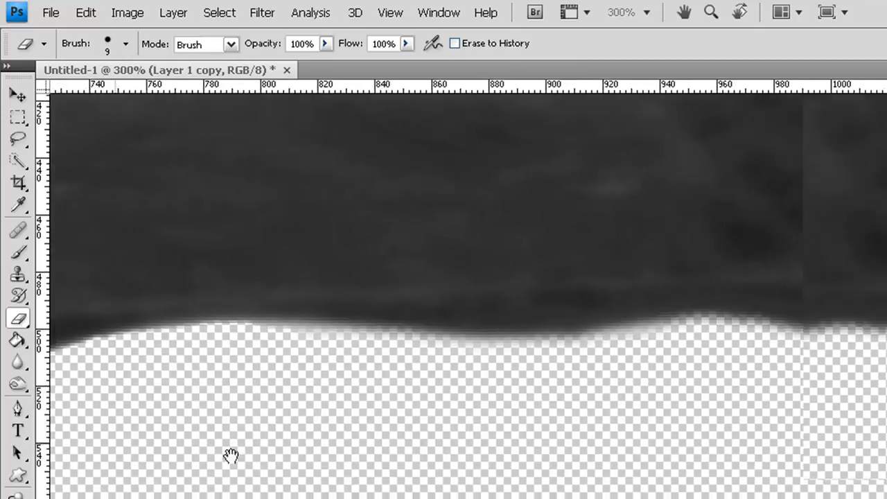
pyautogui.moveTo(625, 350)
pyautogui.mouseDown()
pyautogui.moveTo(430, 362)
pyautogui.moveTo(192, 340)
pyautogui.mouseUp()
pyautogui.moveTo(192, 340)
pyautogui.mouseDown()
pyautogui.moveTo(240, 391)
pyautogui.moveTo(393, 376)
pyautogui.mouseUp()
pyautogui.moveTo(464, 312); pyautogui.dragTo(344, 274)
pyautogui.hotkey('ctrl', '-')
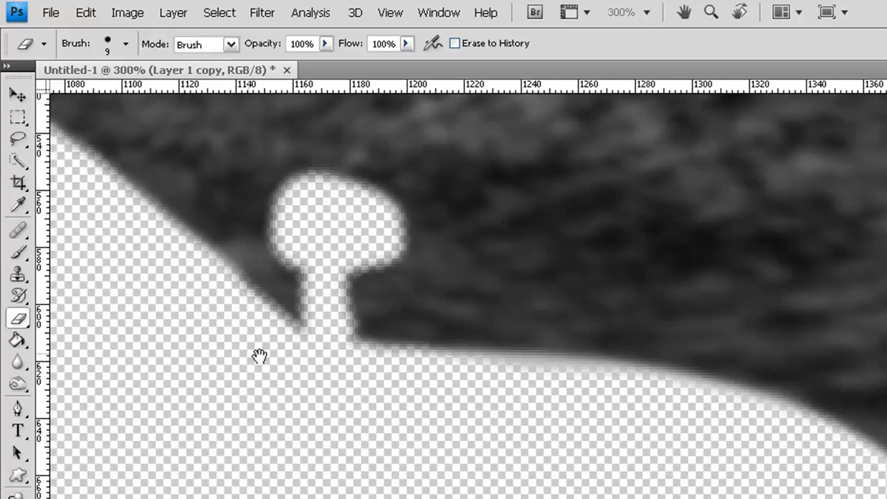
pyautogui.moveTo(257, 357); pyautogui.dragTo(366, 426)
pyautogui.hotkey('ctrl', '-')
pyautogui.hotkey('ctrl', '-')
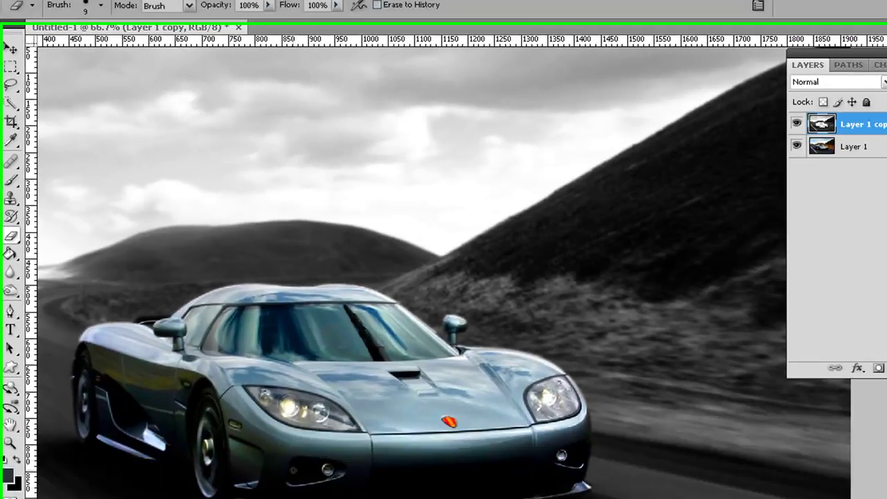
# Step: Crop the image to a wide strip, excluding a band of sky above and a strip below
pyautogui.hotkey('ctrl', '-')
pyautogui.hotkey('ctrl', '-')
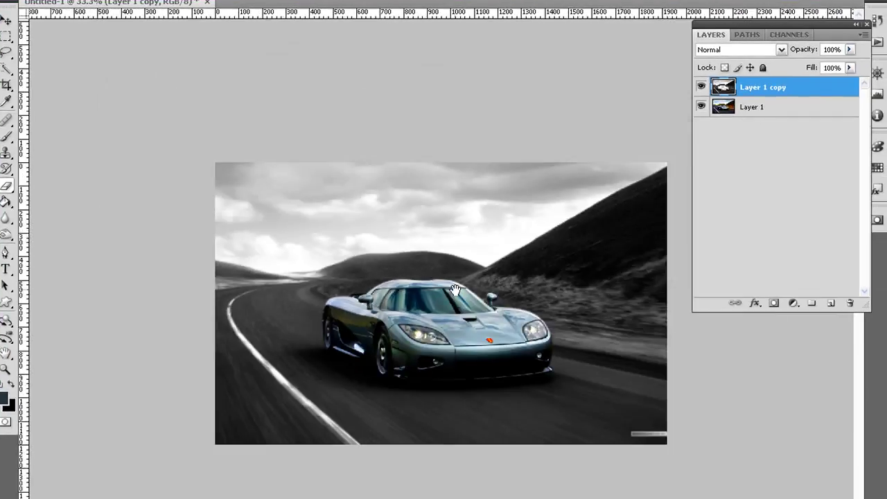
pyautogui.click(7, 85)
pyautogui.moveTo(196, 197); pyautogui.dragTo(824, 418)
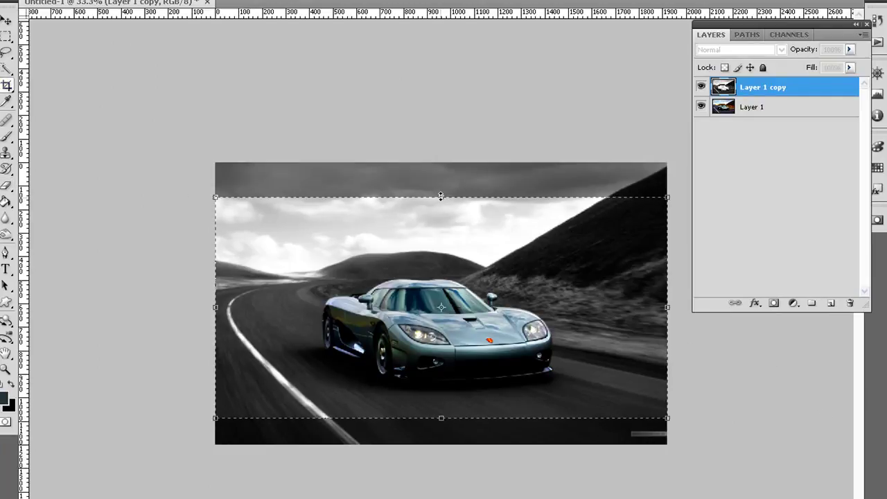
pyautogui.moveTo(441, 196); pyautogui.dragTo(443, 192)
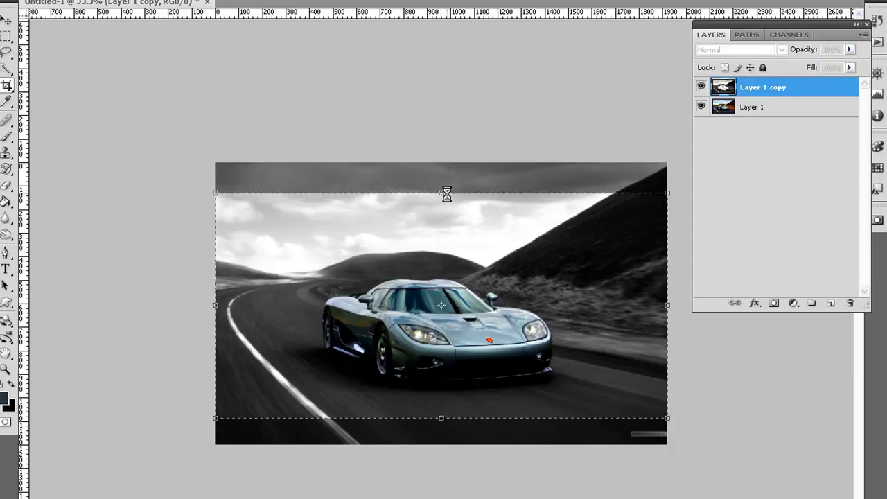
pyautogui.press('Return')
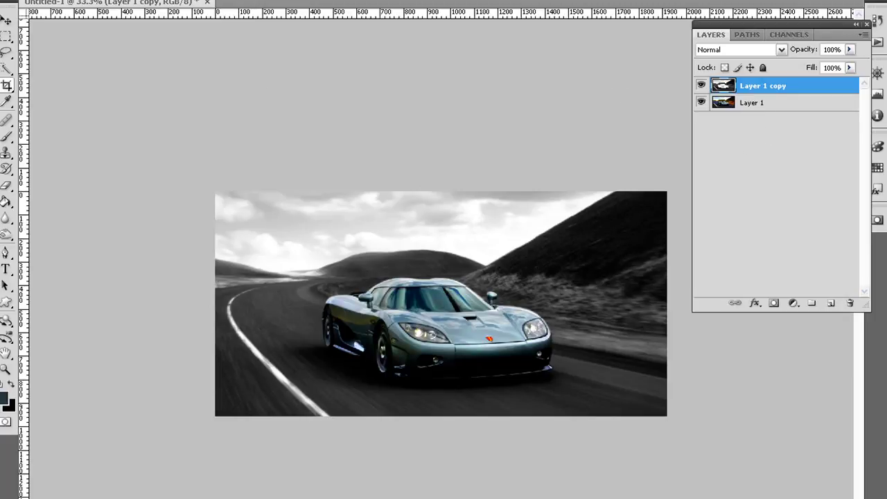
# Step: Save the image as JPEG 'image2' in the highlighs to b-w folder at Maximum quality 12
pyautogui.click(42, 66)
pyautogui.click(524, 298)
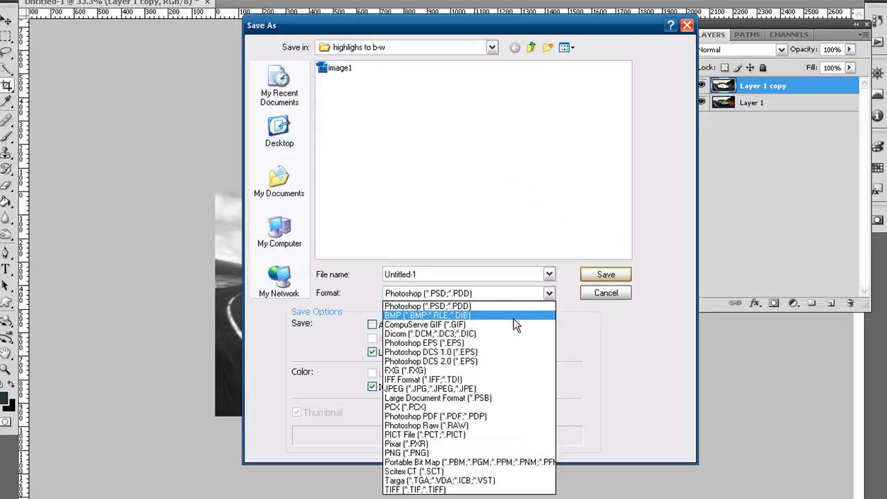
pyautogui.click(498, 324)
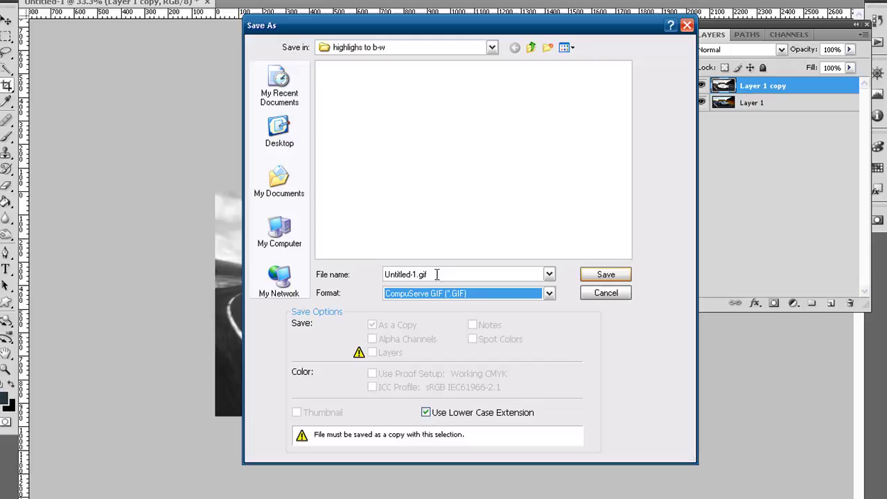
pyautogui.click(490, 297)
pyautogui.click(502, 383)
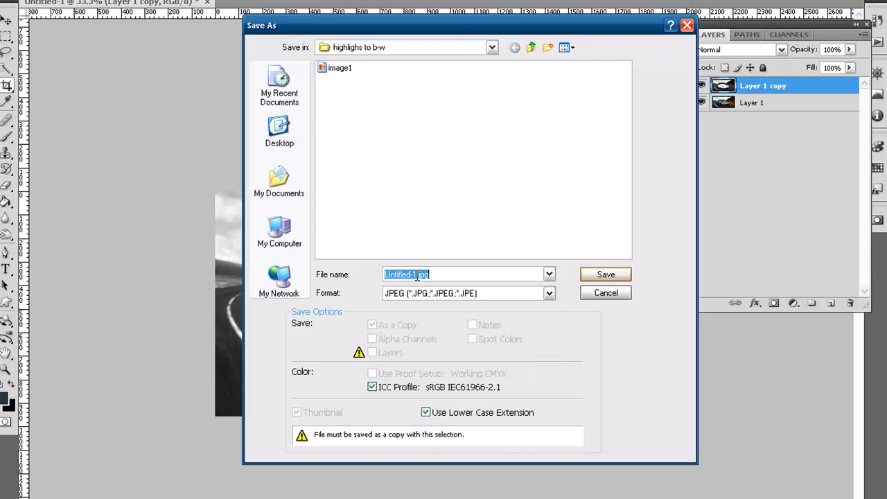
pyautogui.click(418, 277)
pyautogui.moveTo(418, 274); pyautogui.dragTo(312, 274)
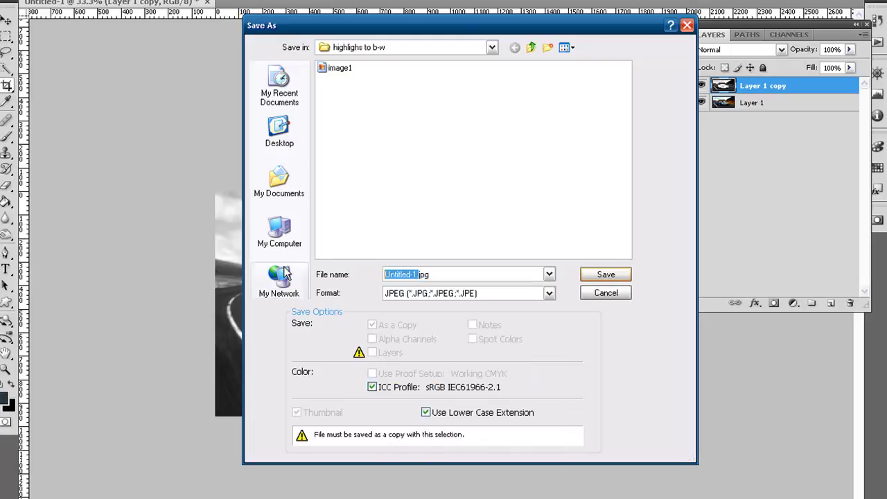
pyautogui.write('imag')
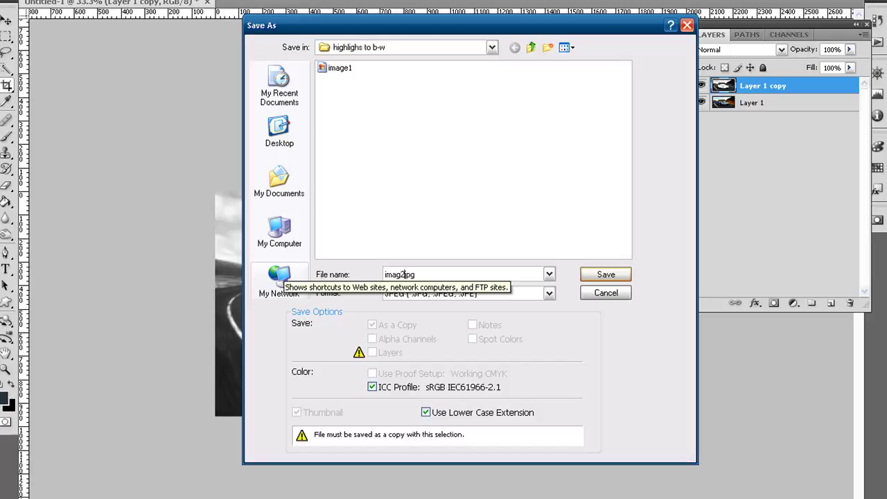
pyautogui.write('e')
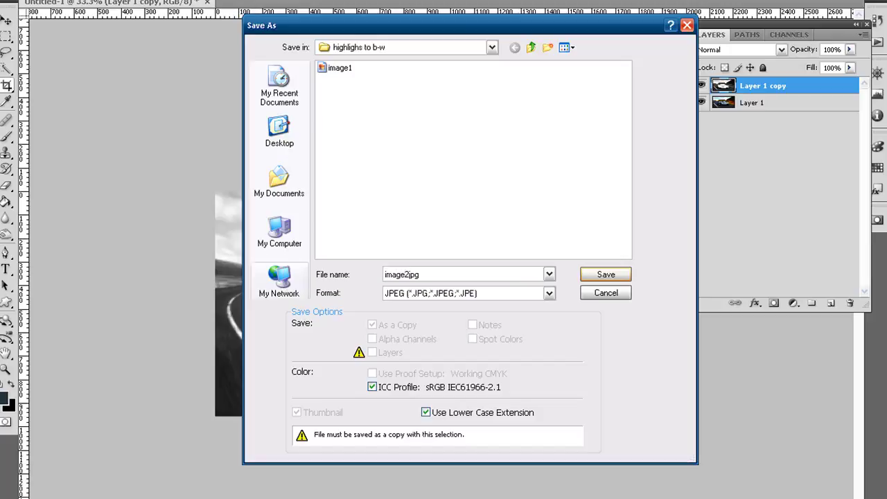
pyautogui.click(604, 277)
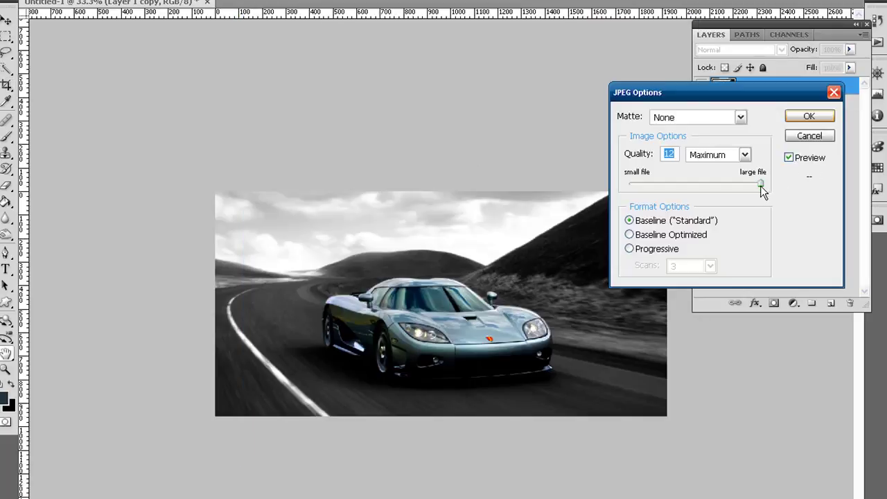
pyautogui.click(808, 118)
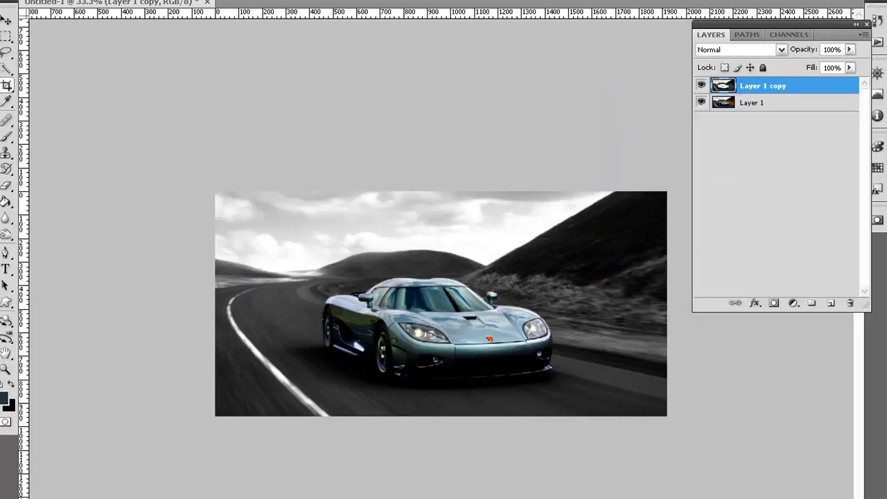
# Step: Open image2jpg in Picture and Fax Viewer and enlarge its window to nearly full screen
pyautogui.hotkey('alt', 'Tab')
pyautogui.doubleClick(573, 367)
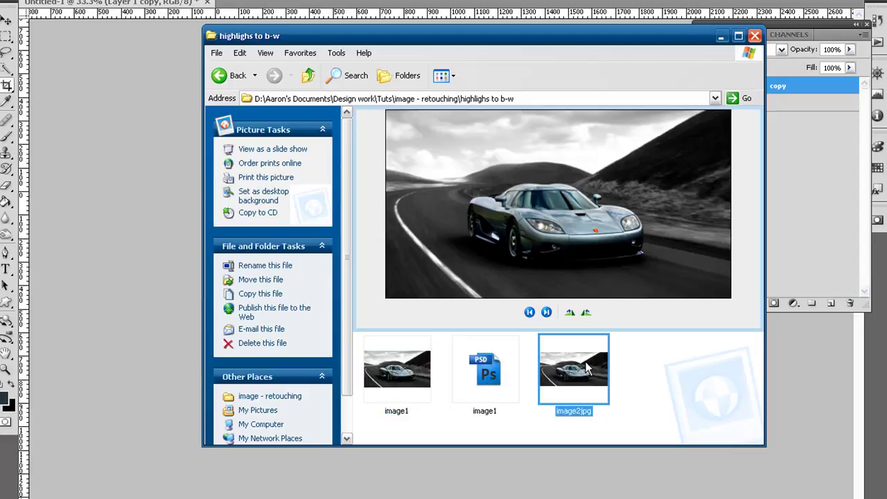
pyautogui.moveTo(699, 290); pyautogui.dragTo(853, 474)
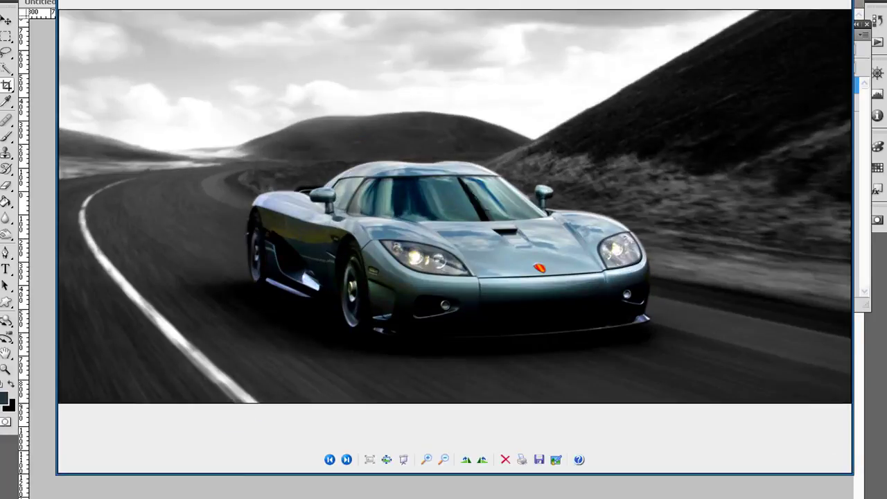